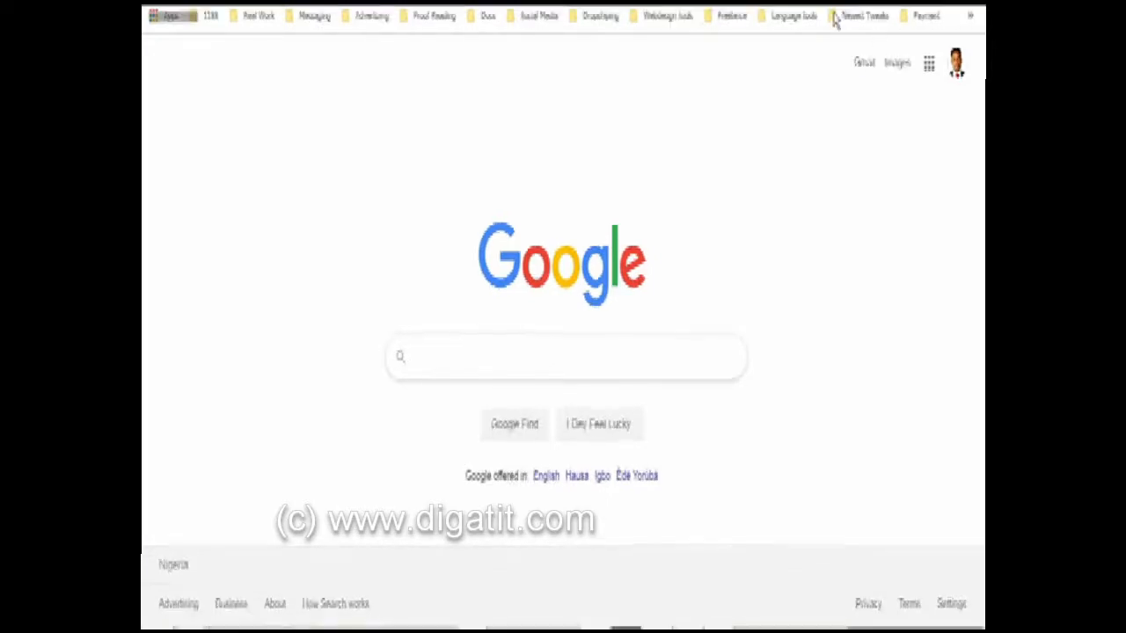
- Open the Facebook Business Manager overview page at business.facebook.com/overview
type("bu")
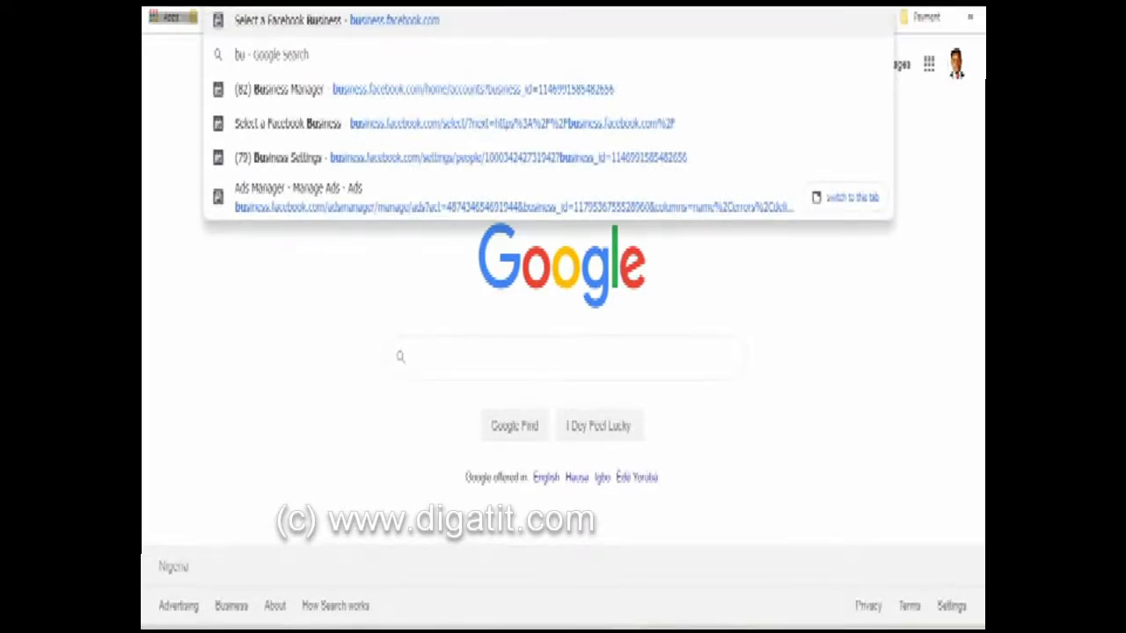
type("siness.facebook.com/")
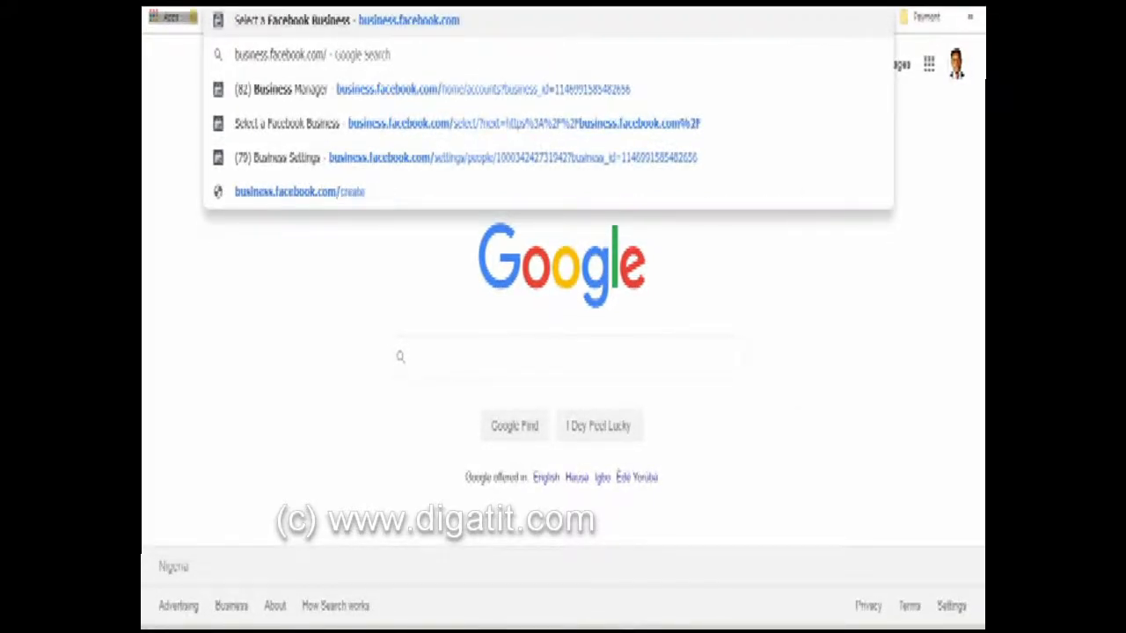
type("over")
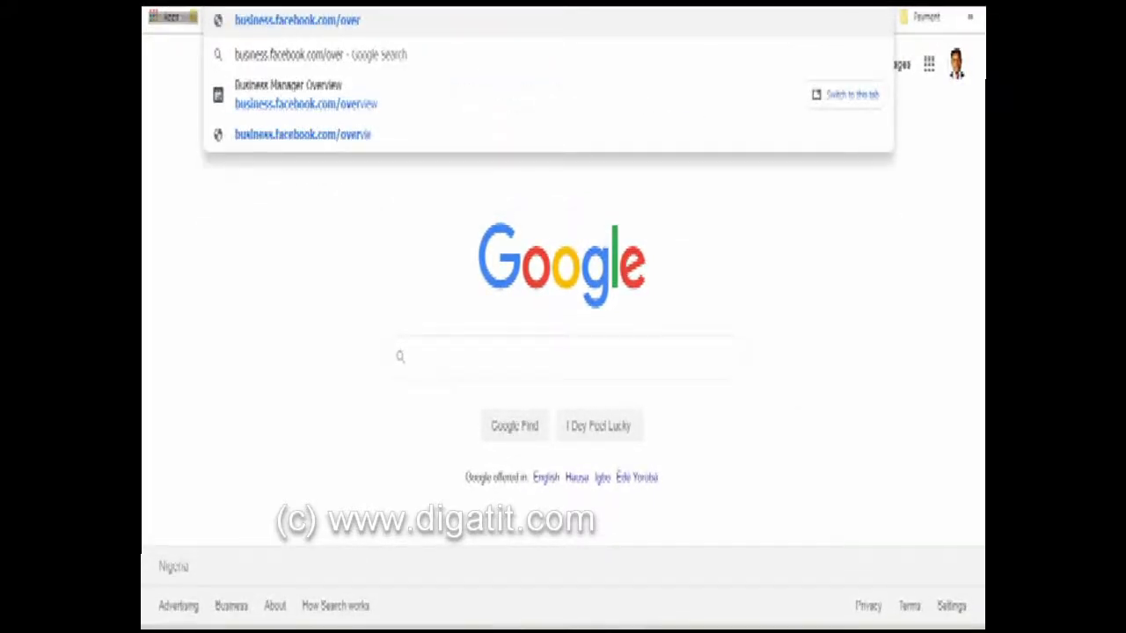
type("view")
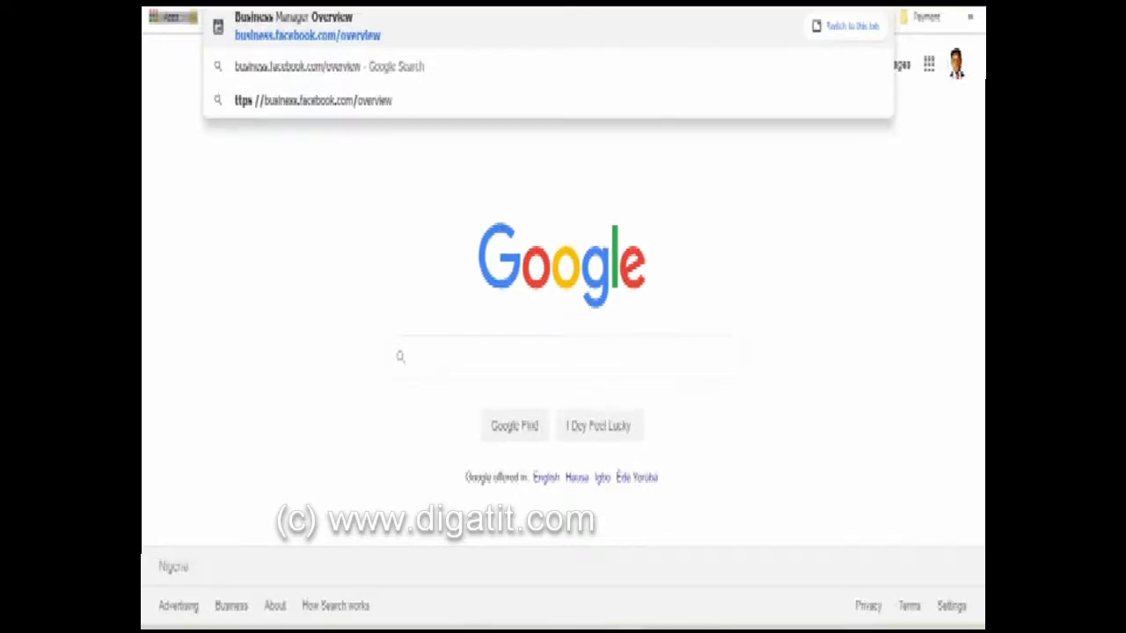
key("Return")
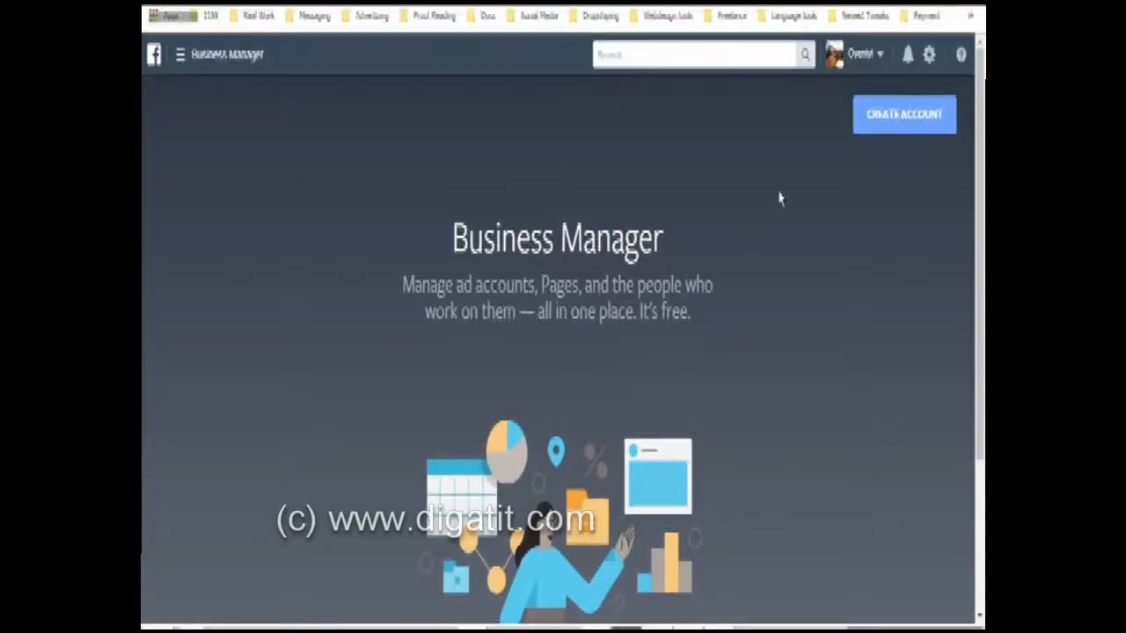
- Start a Business Manager account named "Biggest Winner Advertizing", enter the business email, and proceed to the business details
left_click(906, 123)
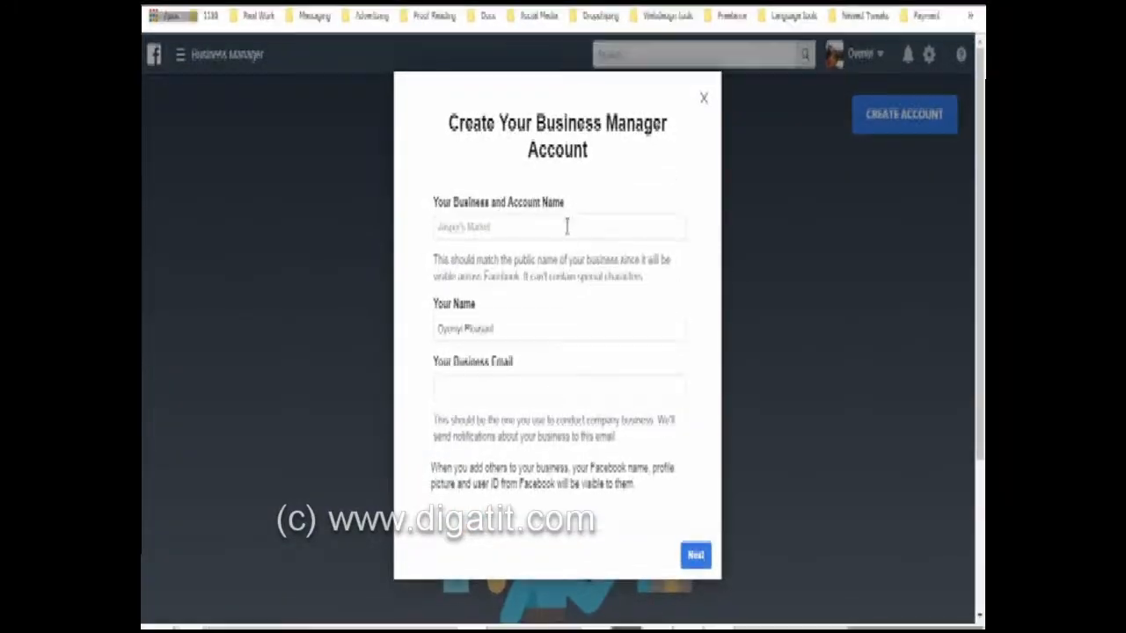
left_click(565, 228)
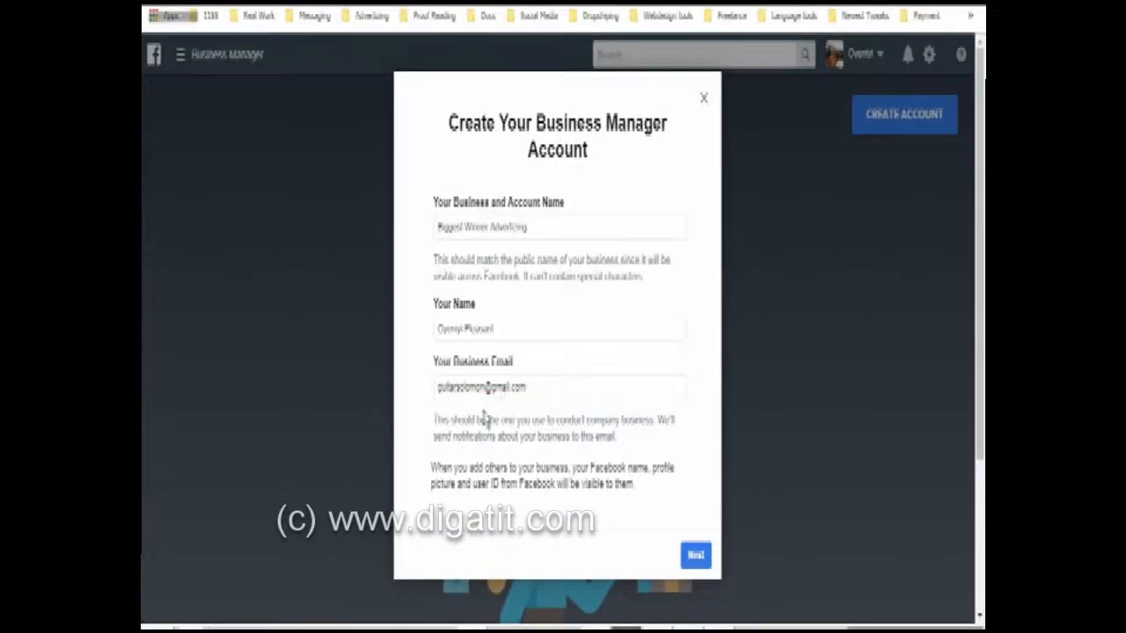
scroll(492, 413, "down", 2)
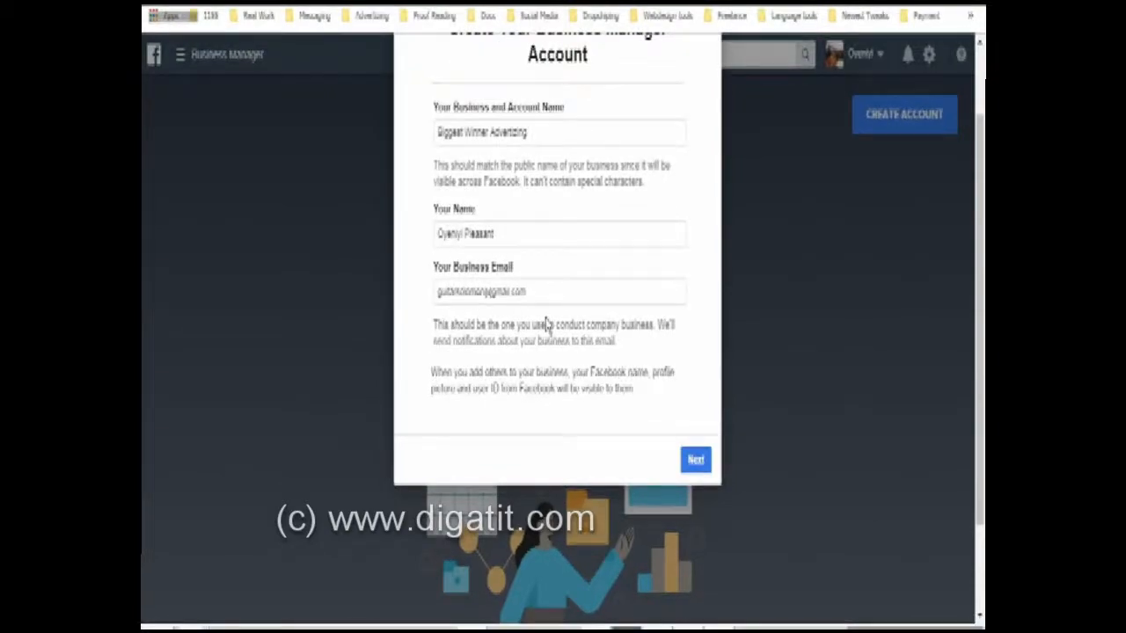
left_click(700, 463)
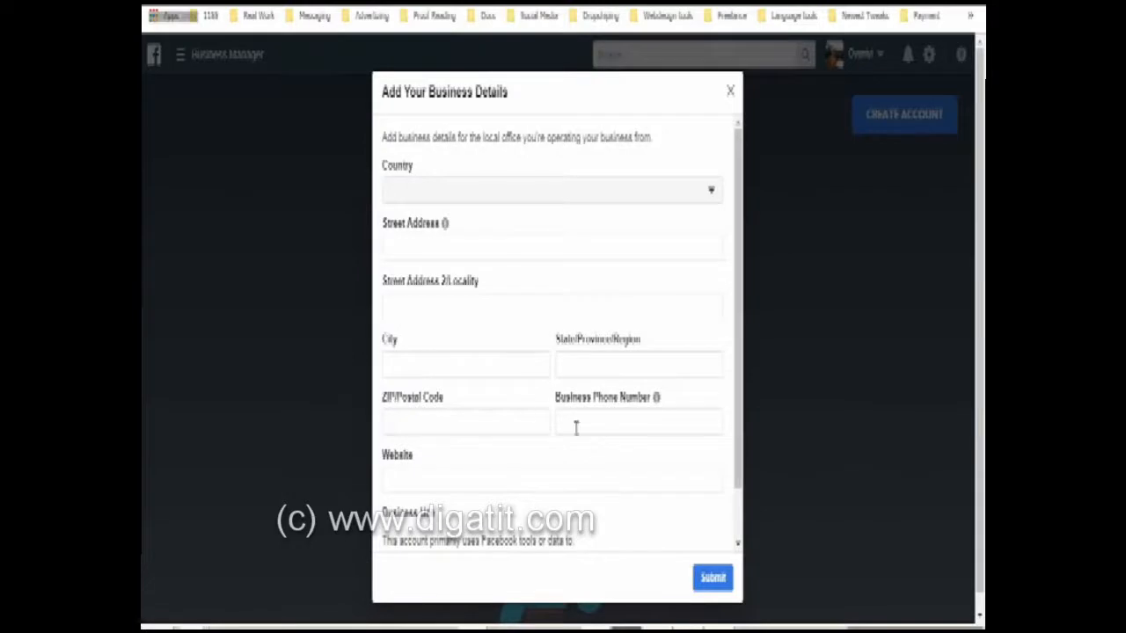
- Set the business country to Nigeria, fill in the address, phone number and website, and submit the details
left_click(497, 195)
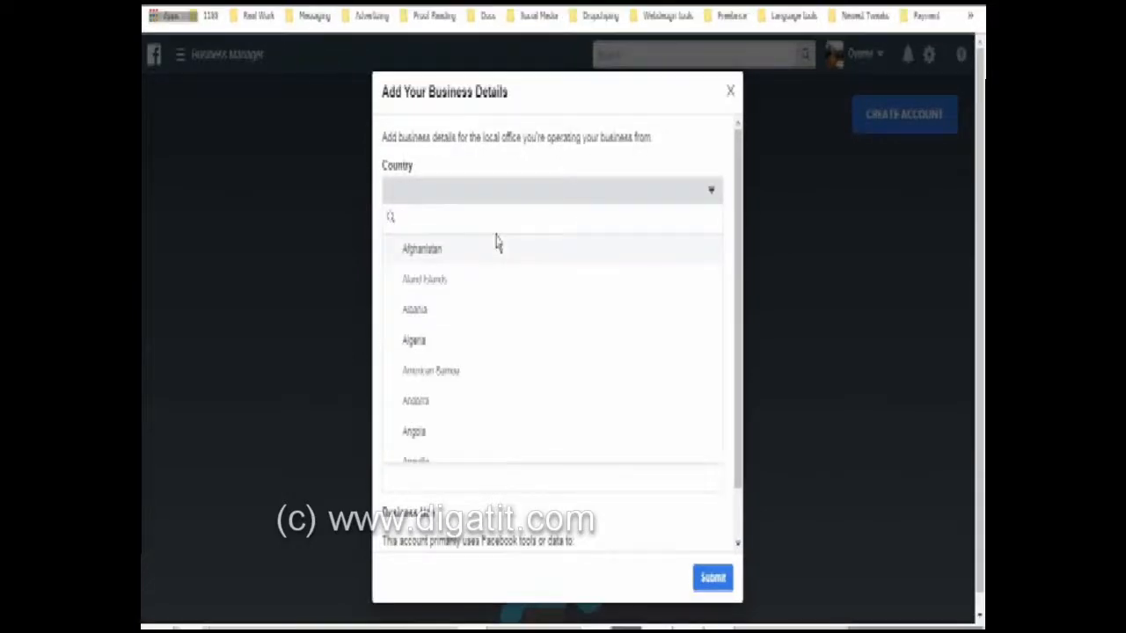
type("n")
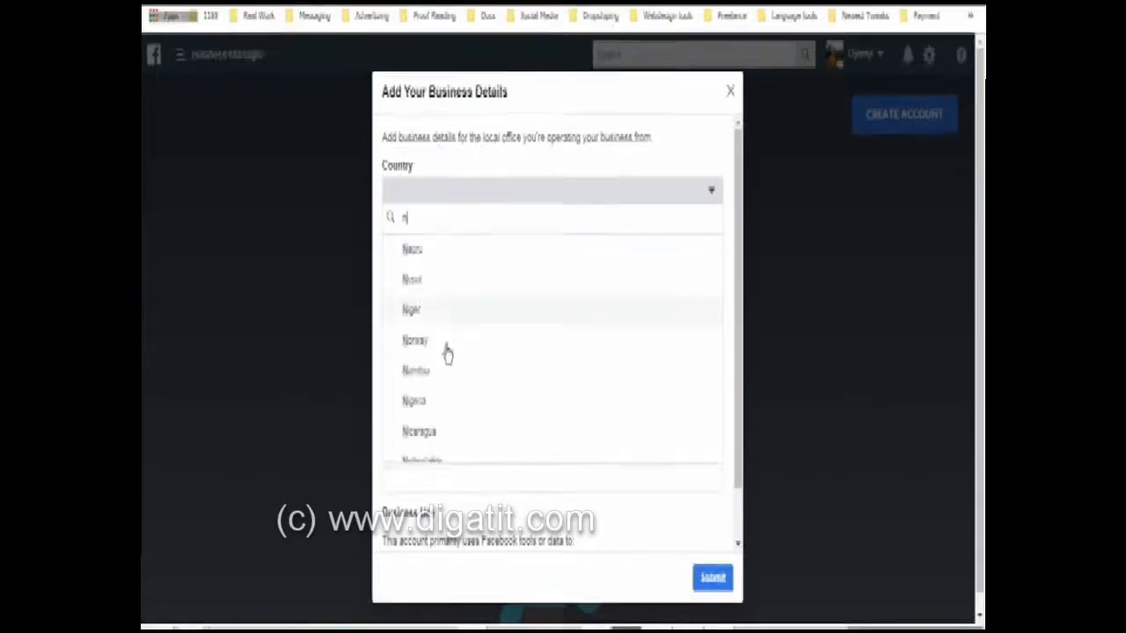
left_click(420, 404)
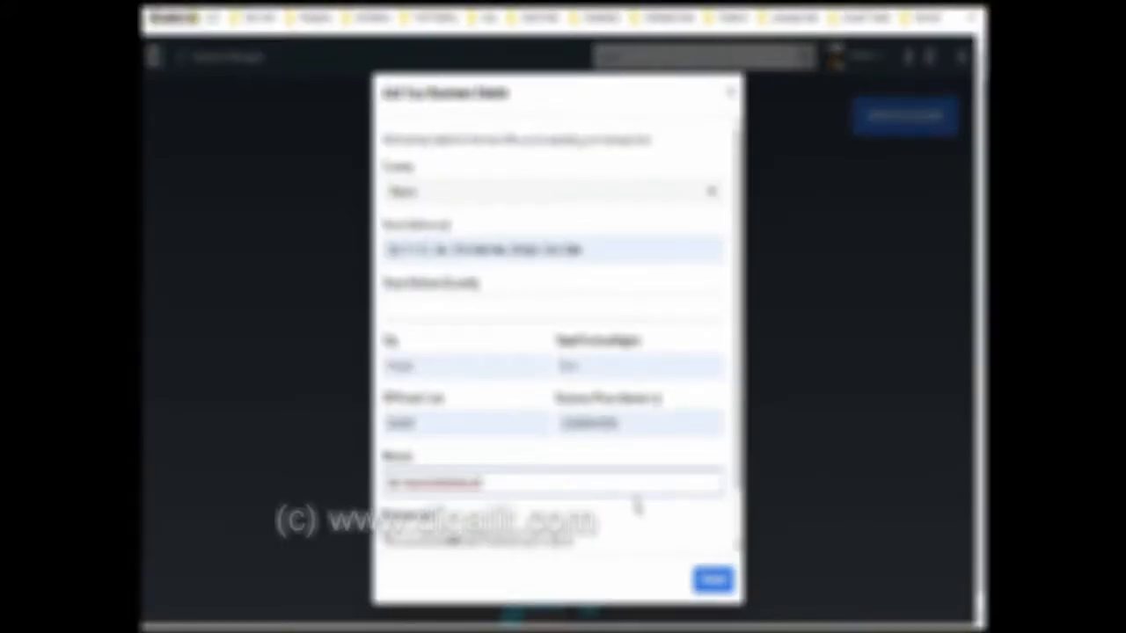
scroll(633, 519, "down", 2)
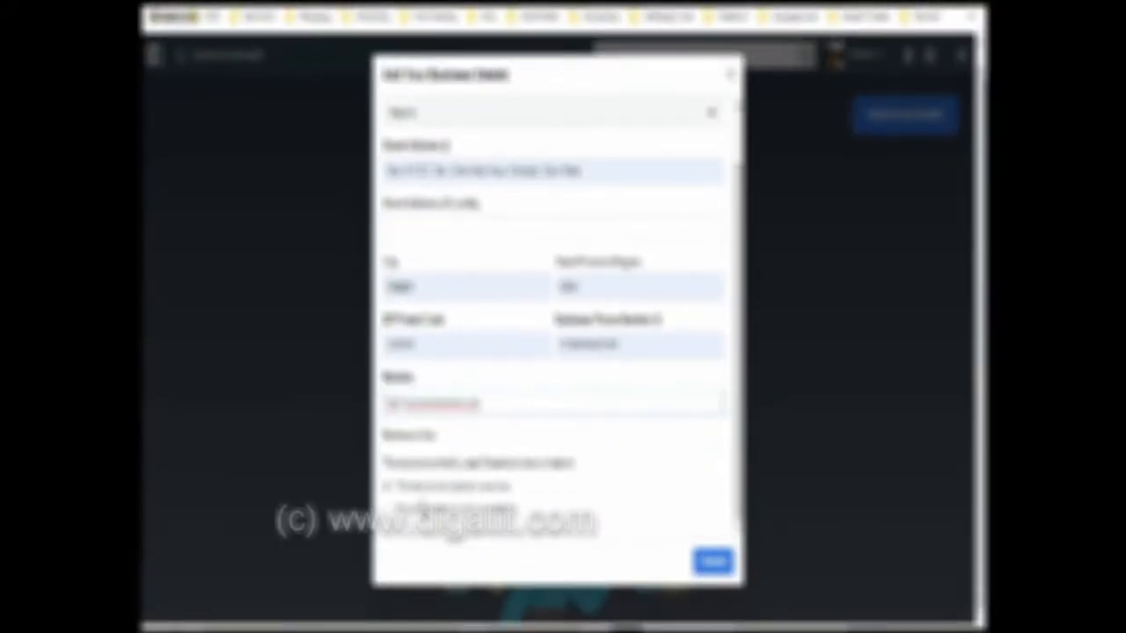
left_click(713, 563)
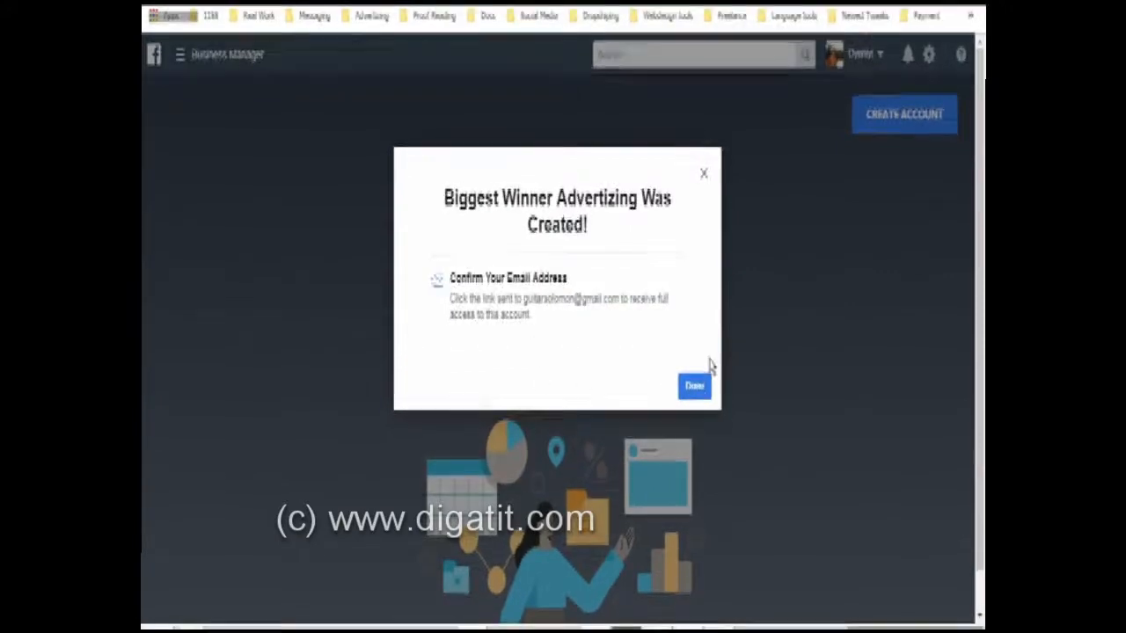
- Finish the account creation and confirm the business email address from Facebook's confirmation message in Gmail
left_click(693, 388)
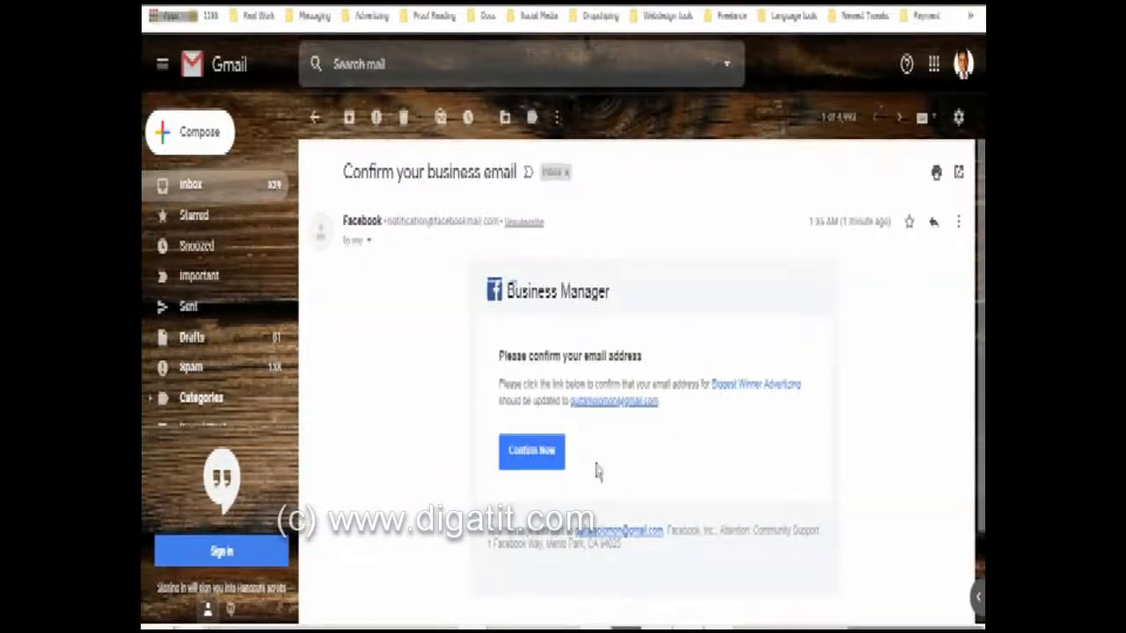
left_click(530, 459)
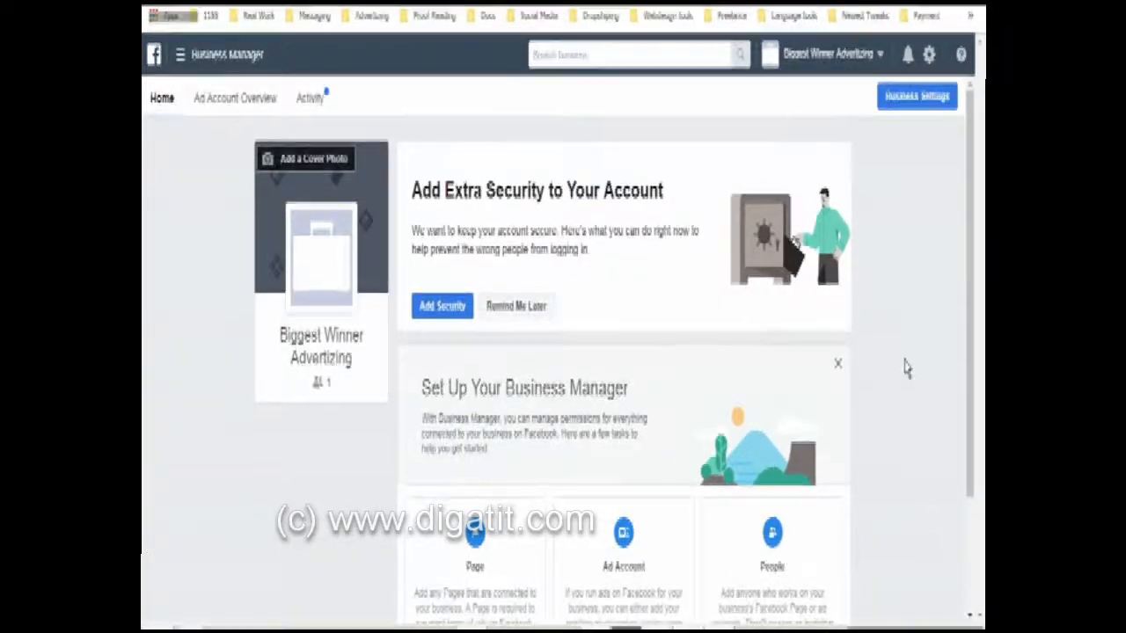
- Examine the extra security section and the Page, Ad Account and People setup options on the Business Manager home page
scroll(904, 341, "down", 3)
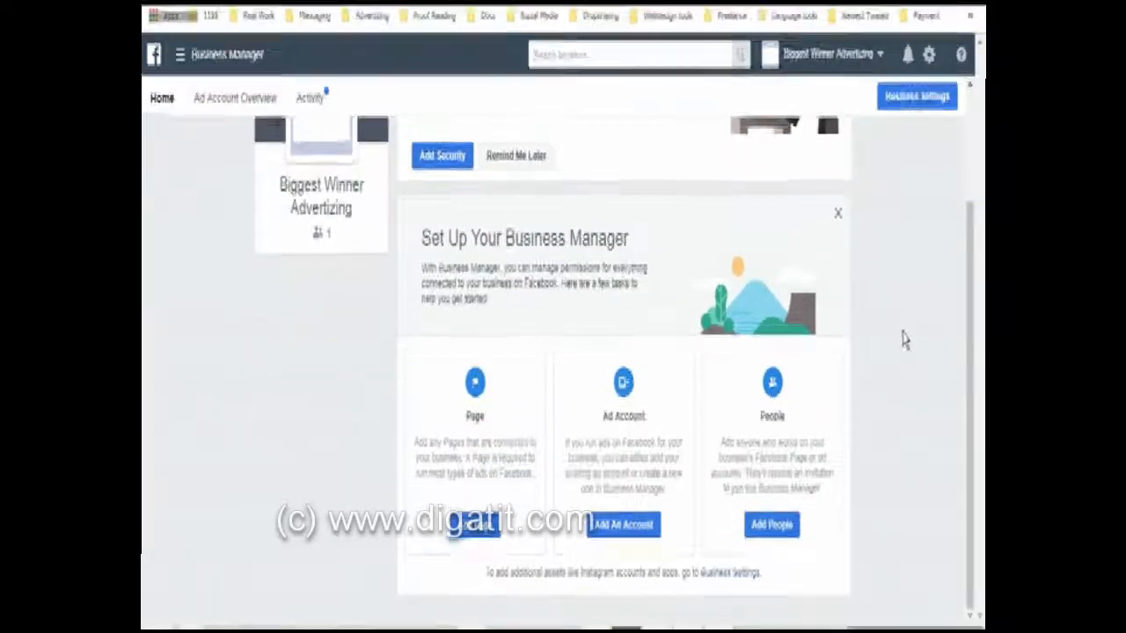
scroll(904, 342, "up", 3)
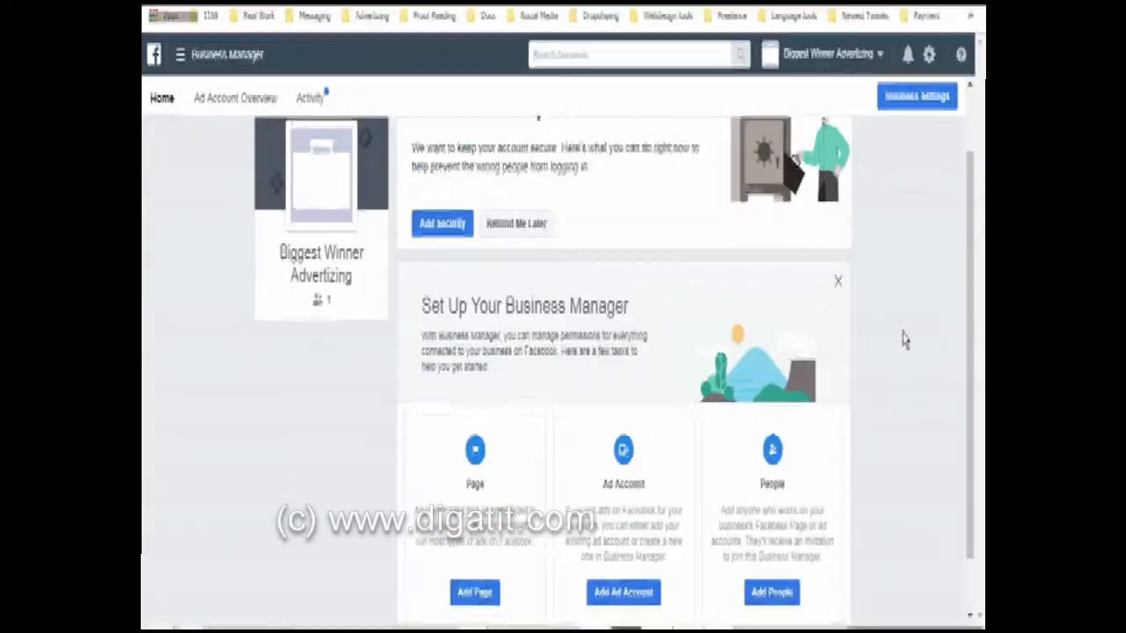
scroll(905, 341, "down", 3)
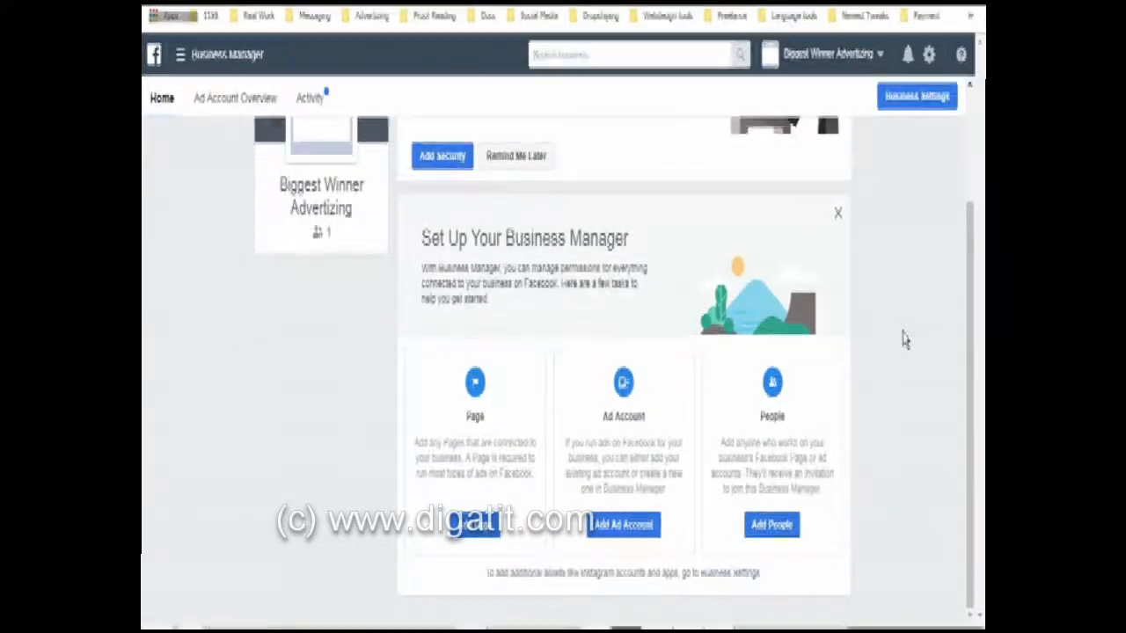
scroll(904, 342, "up", 3)
scroll(905, 342, "down", 2)
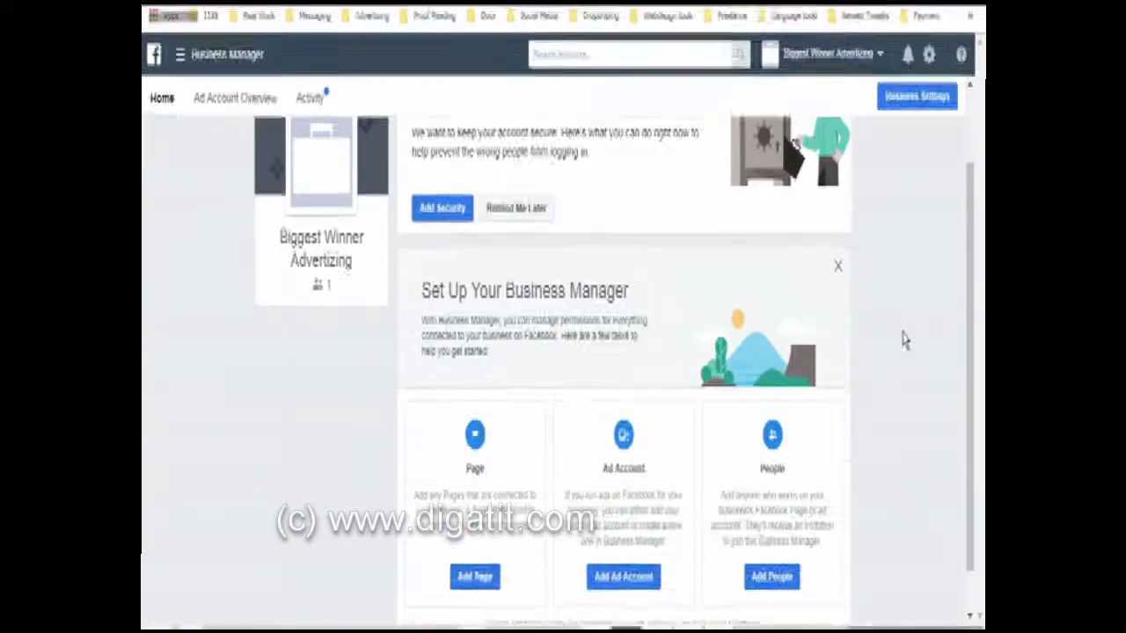
scroll(904, 341, "down", 1)
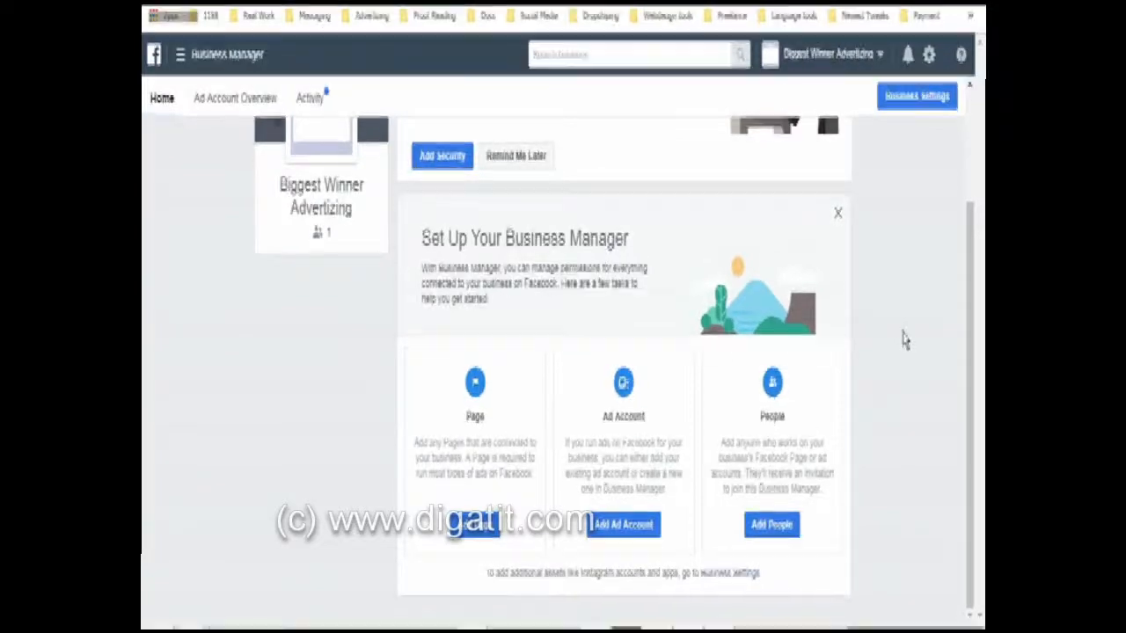
scroll(904, 341, "up", 3)
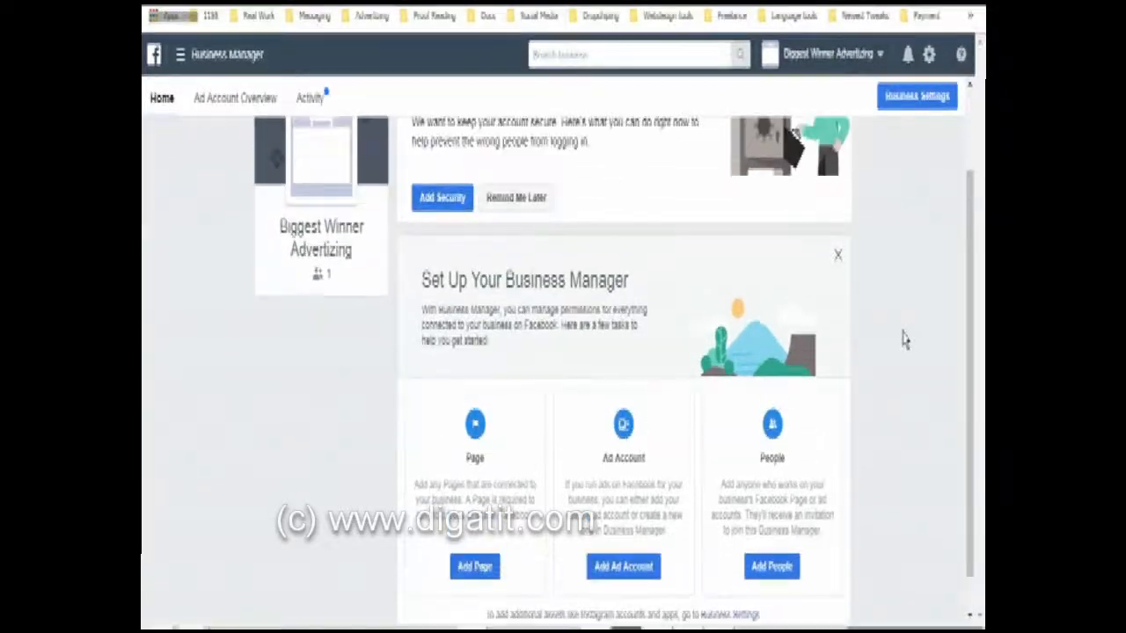
scroll(904, 341, "down", 3)
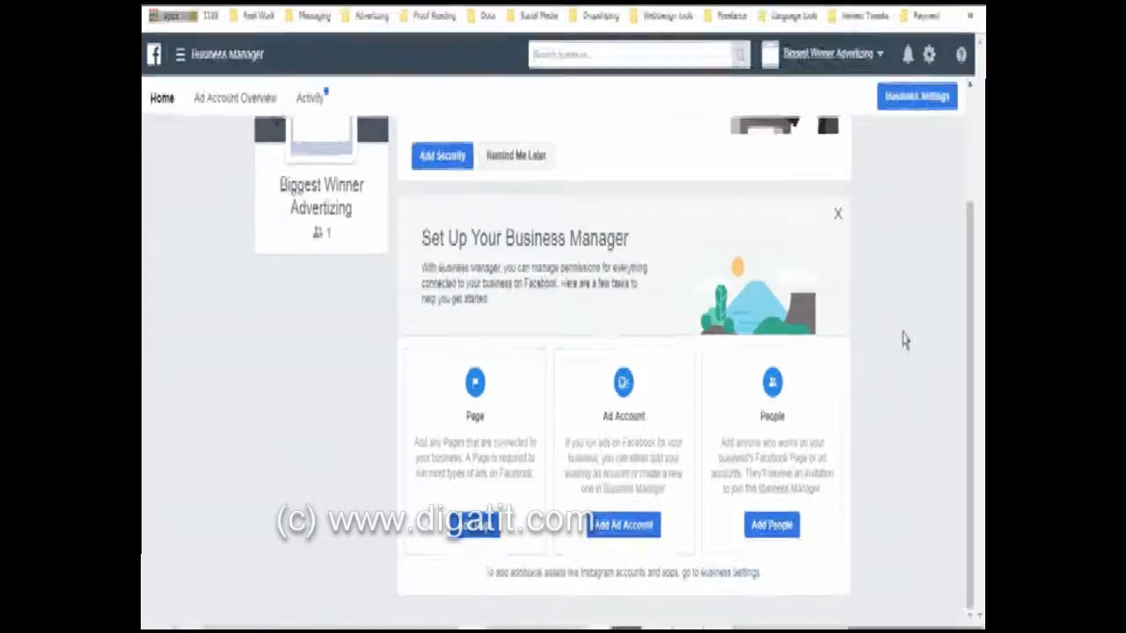
scroll(905, 341, "up", 3)
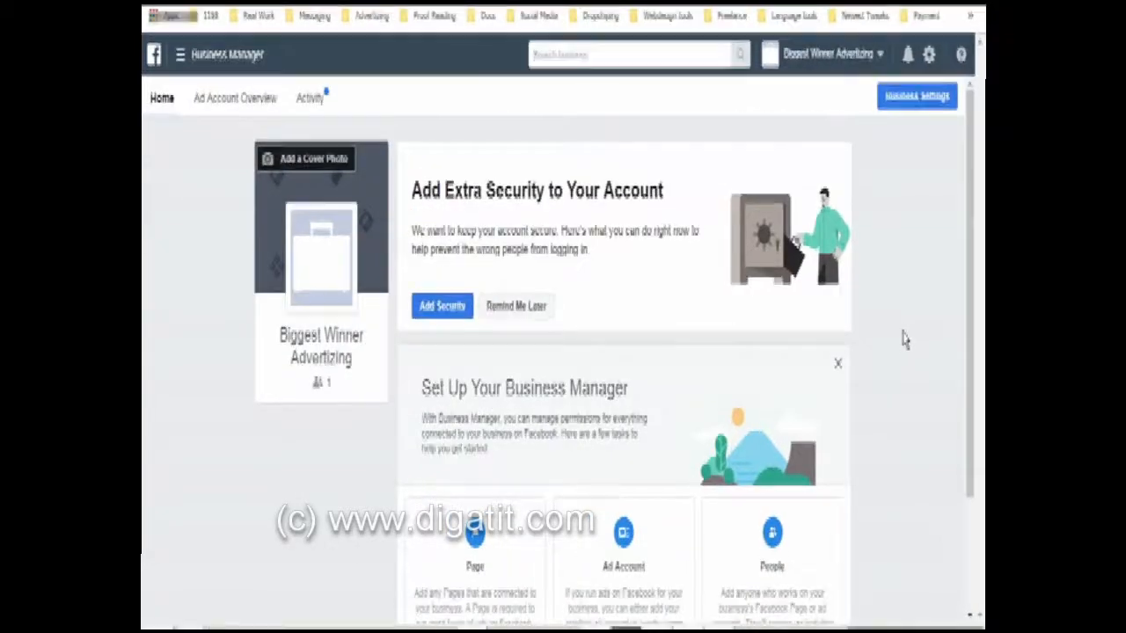
- Add the owned Facebook Page "Sex Solution For Men" to Business Manager and close the request notice
scroll(904, 341, "down", 3)
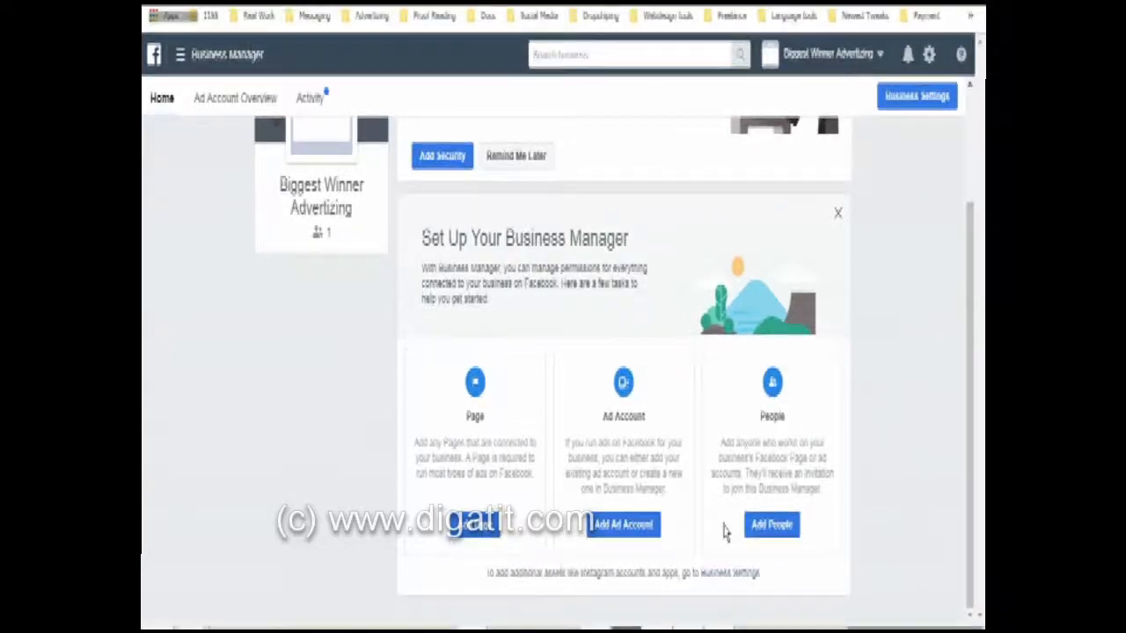
left_click(457, 532)
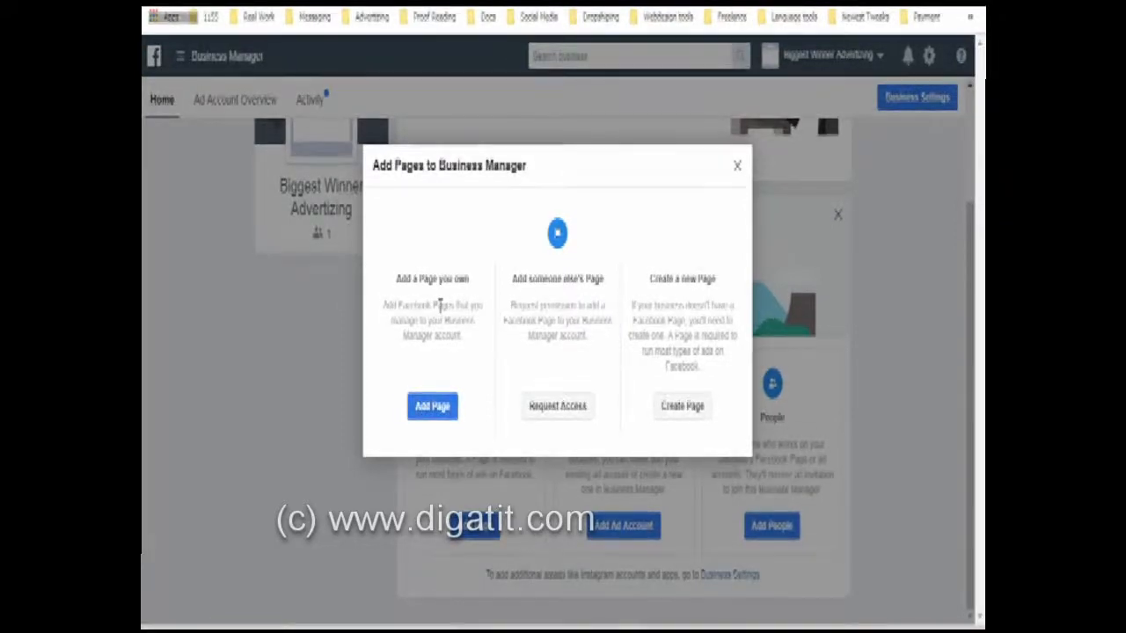
left_click(438, 403)
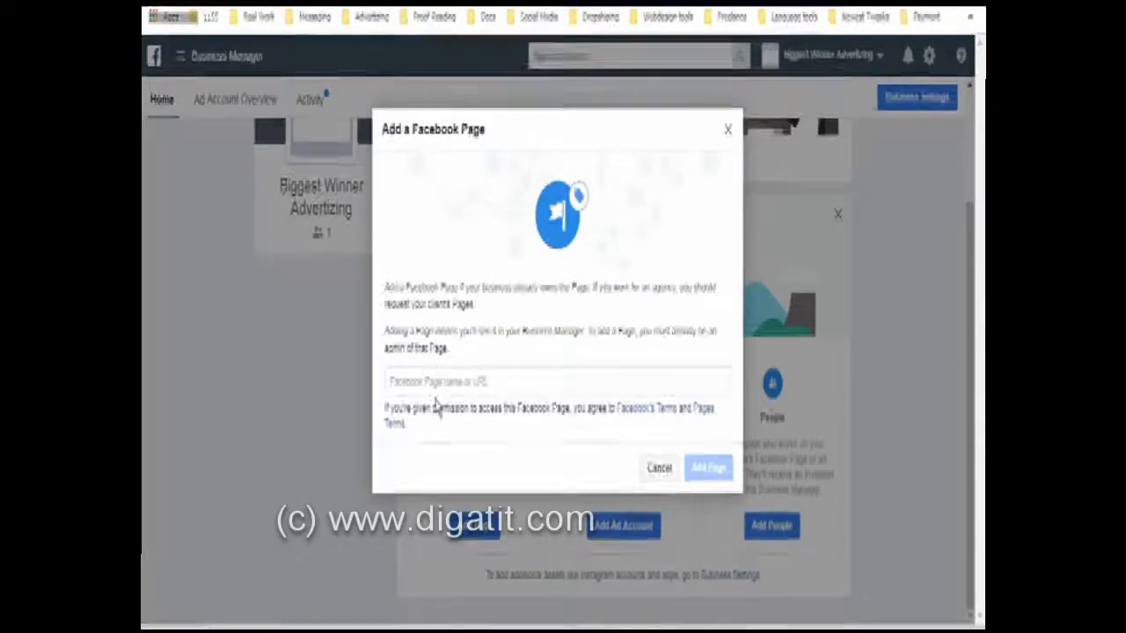
left_click(440, 381)
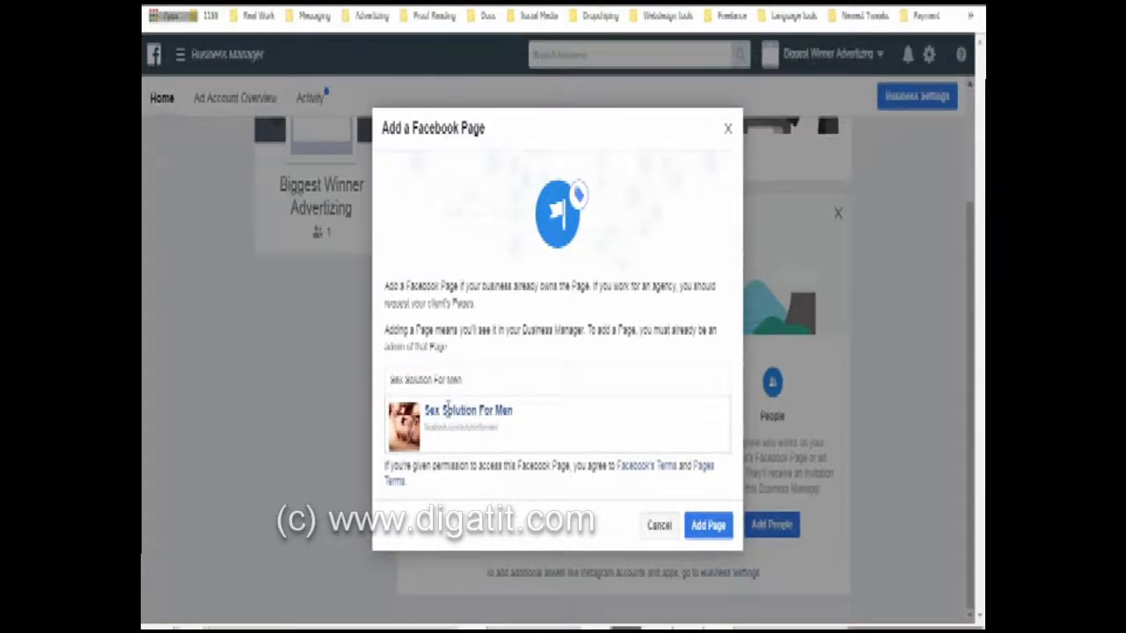
left_click(704, 527)
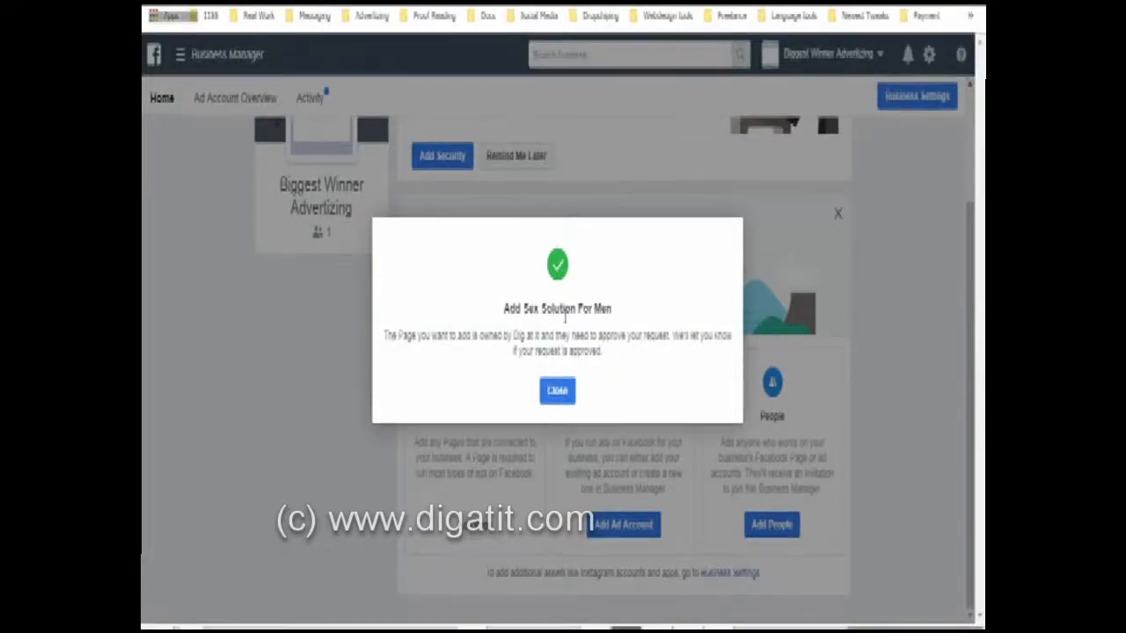
left_click(556, 392)
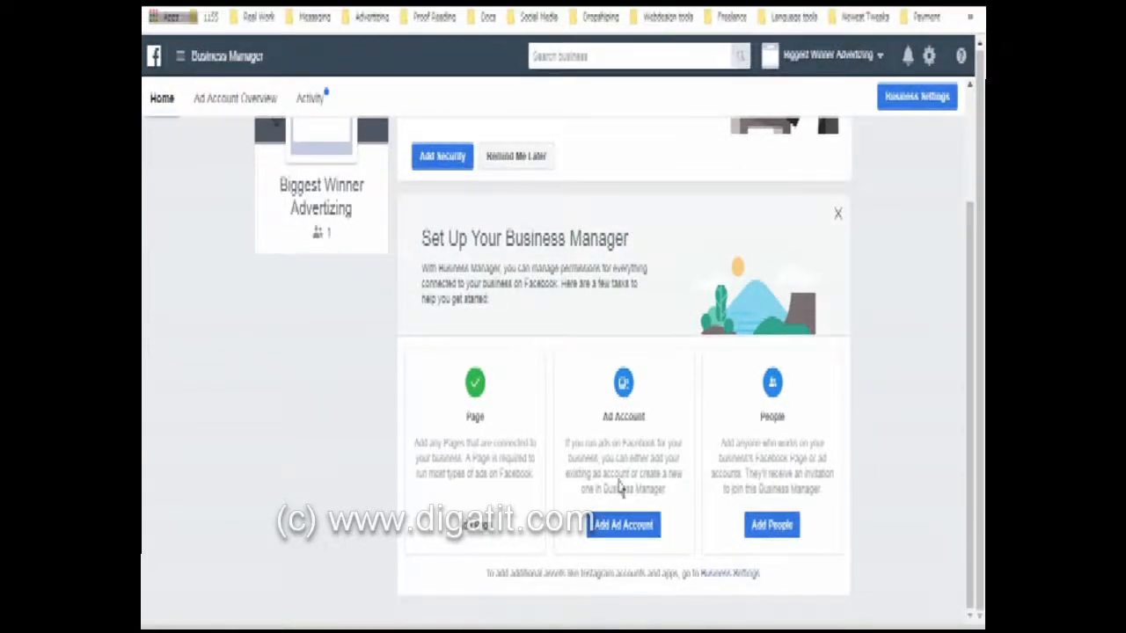
- Start a new ad account named "Biggest One" with the Africa/Lagos time zone and US Dollars as currency
left_click(634, 526)
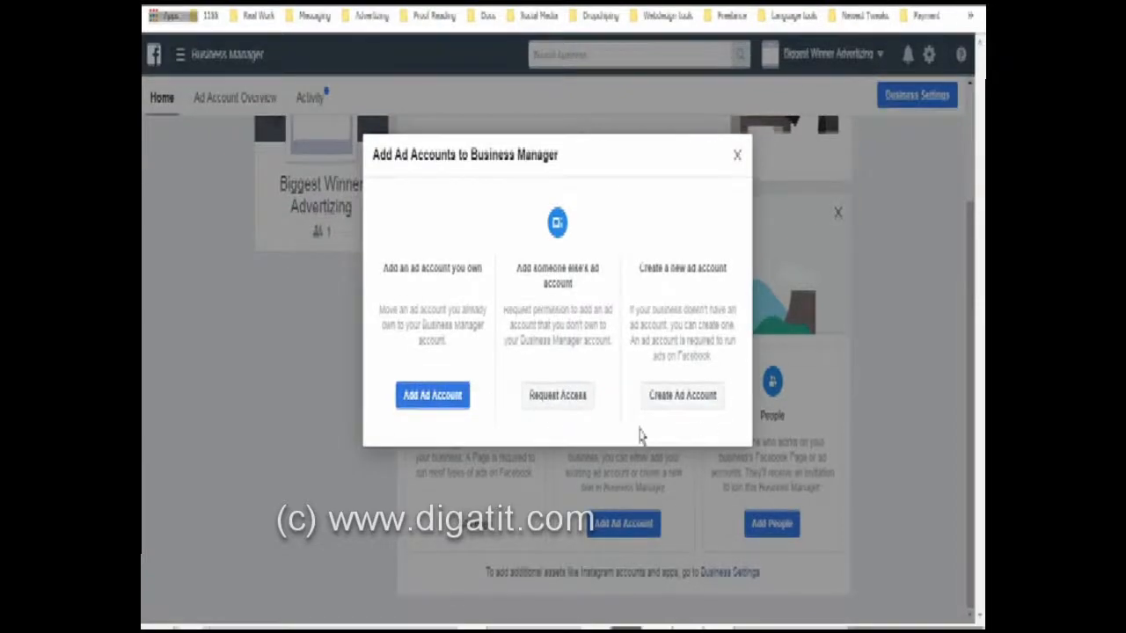
left_click(682, 398)
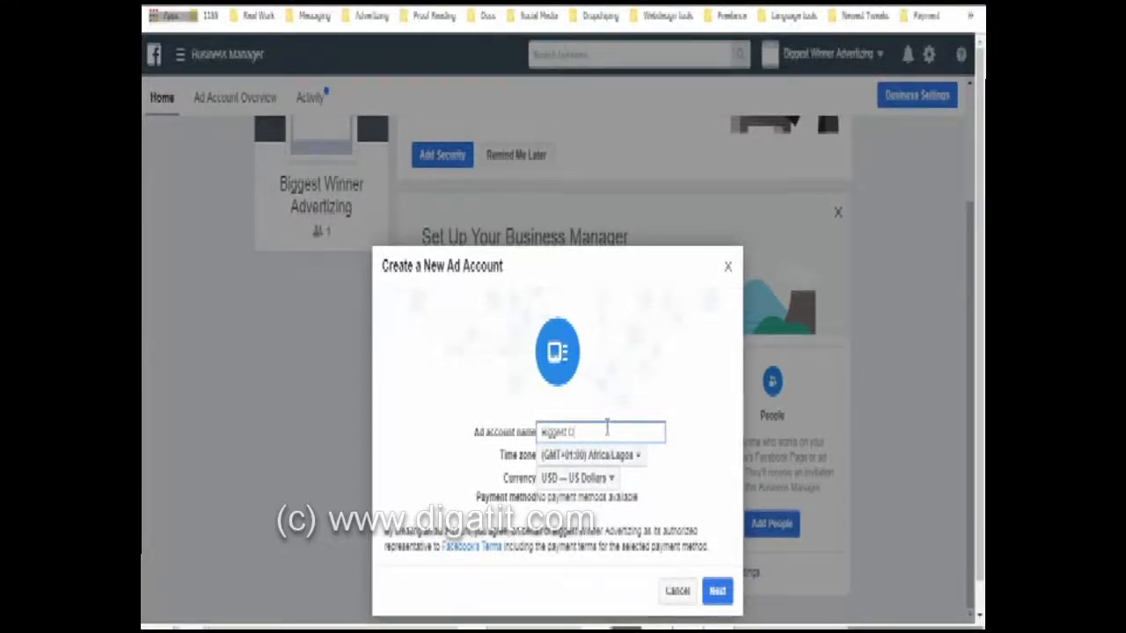
type("ne")
left_click(800, 564)
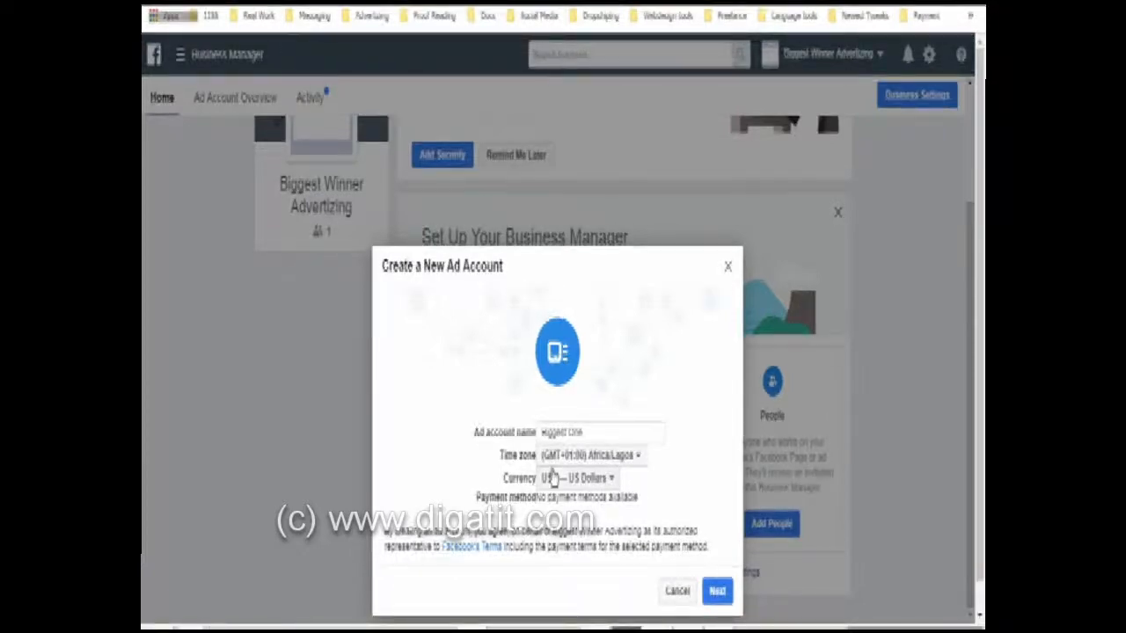
left_click(610, 489)
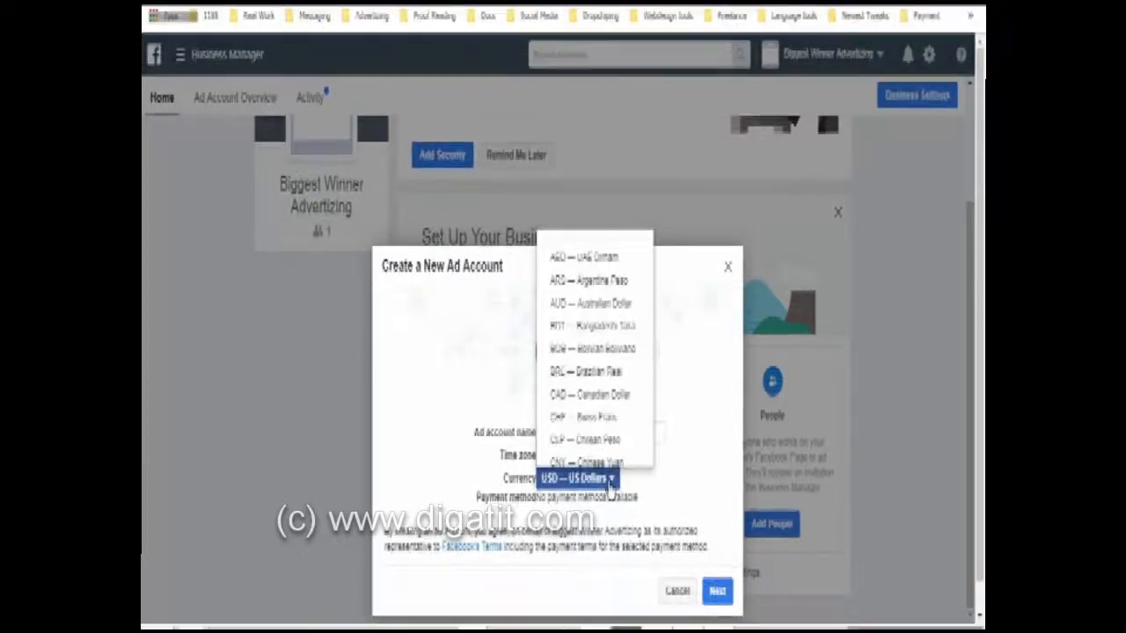
left_click(415, 449)
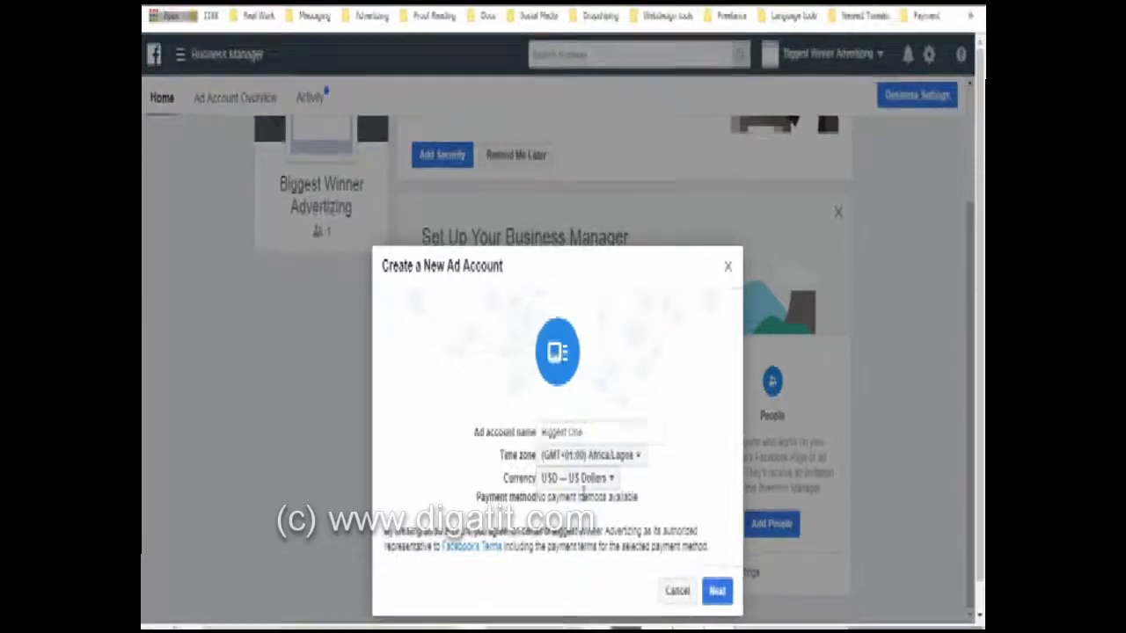
- Designate the new ad account for My business (Biggest Winner Advertizing) and create it
left_click(717, 595)
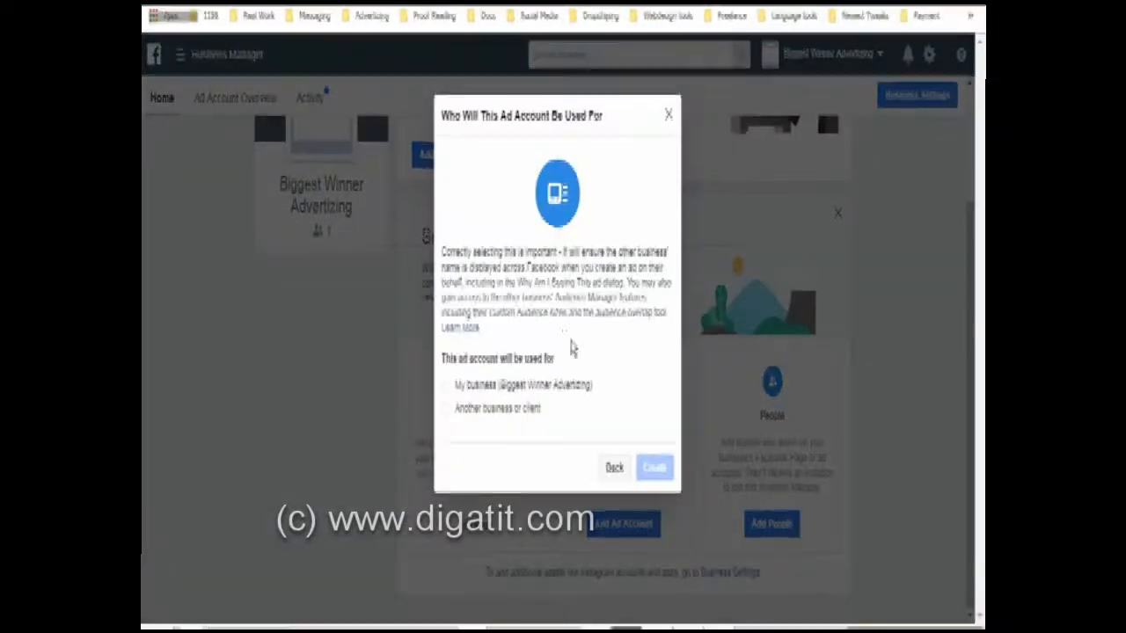
left_click(447, 387)
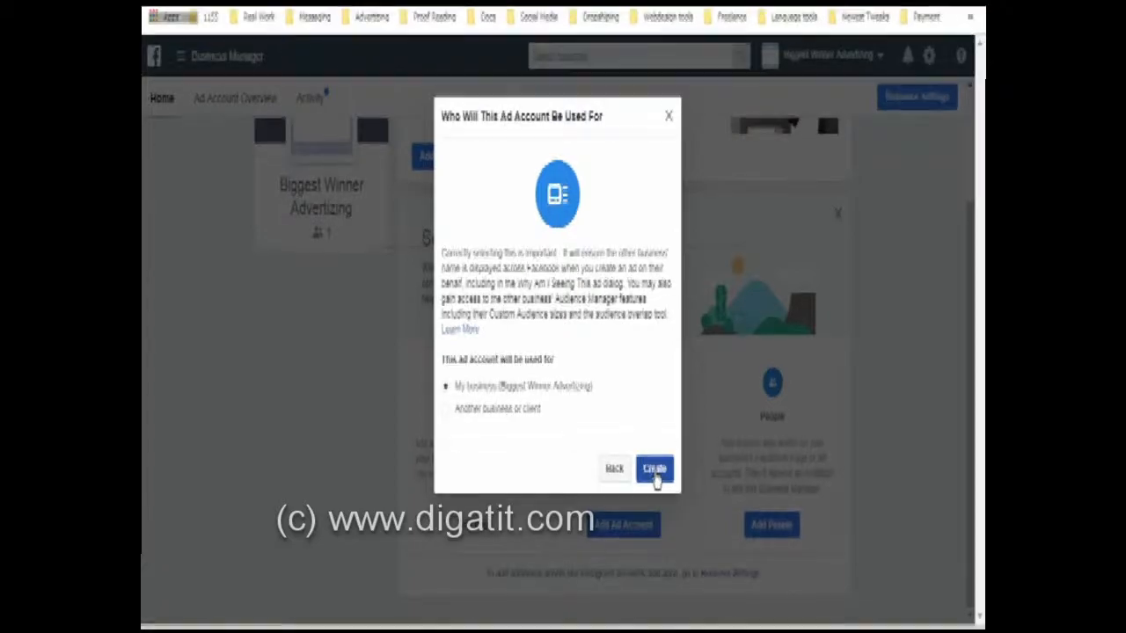
left_click(654, 468)
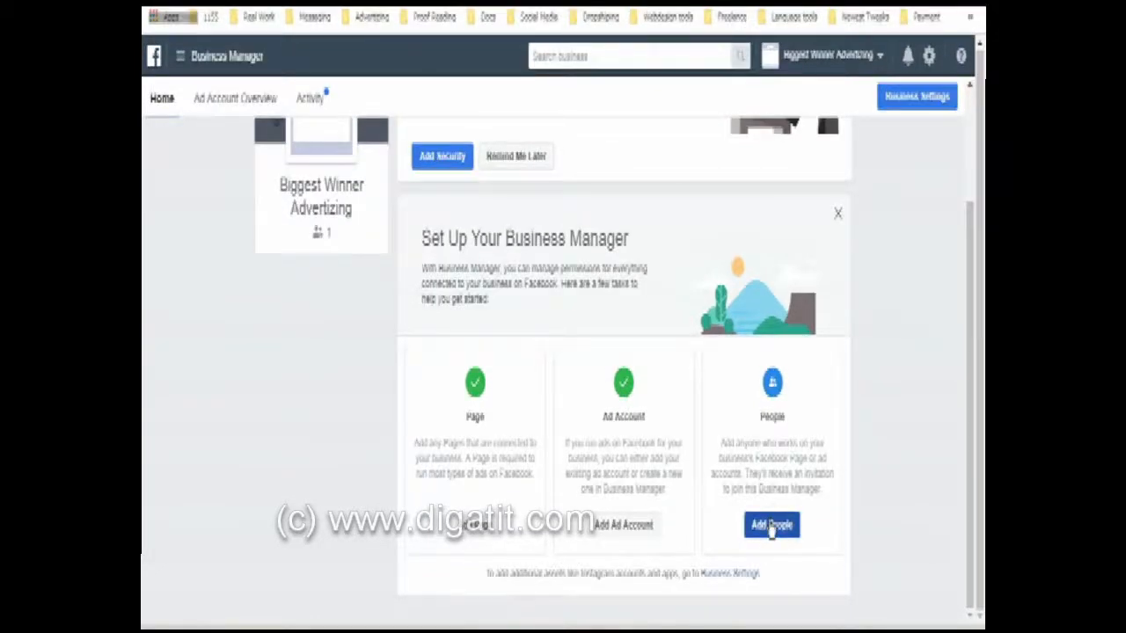
- Open the invitation form for adding people to the business and activate its email address entry
left_click(771, 525)
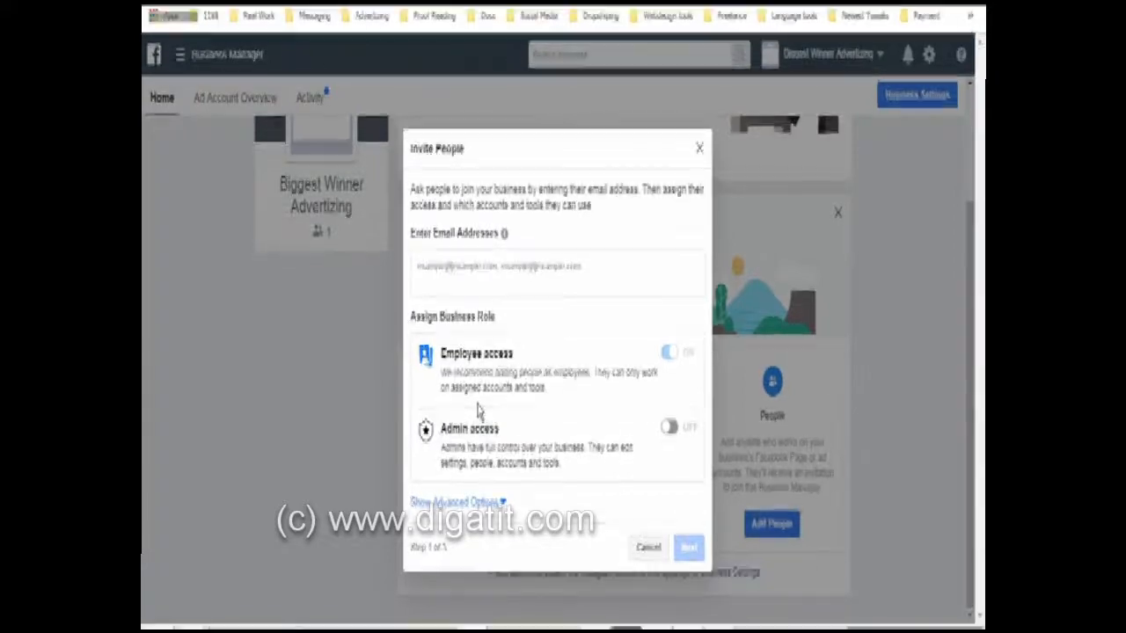
left_click(522, 268)
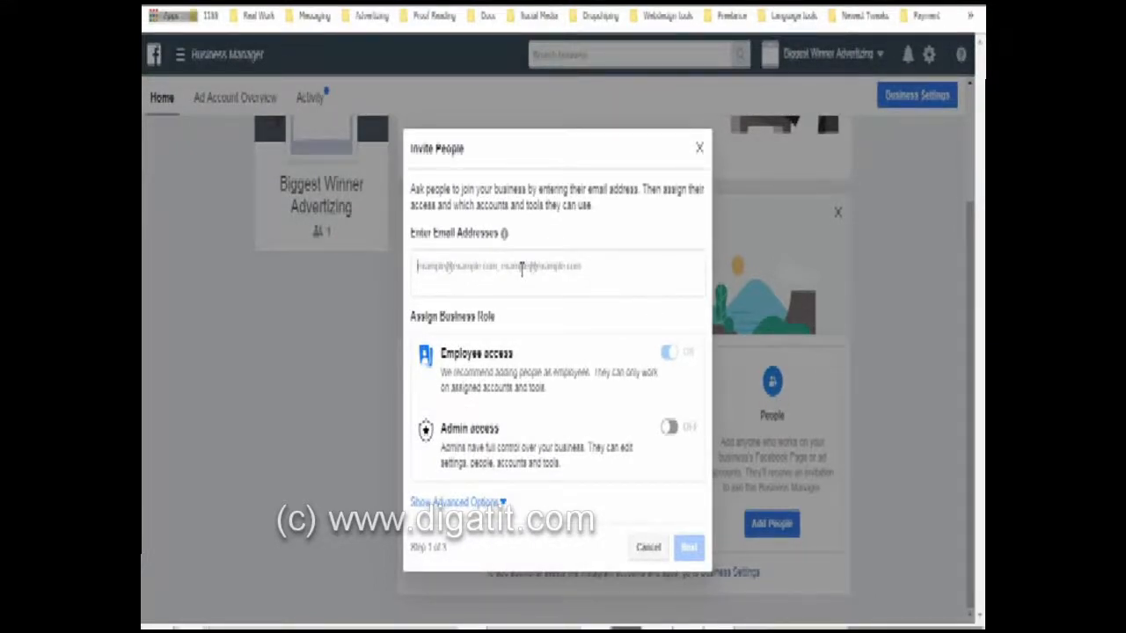
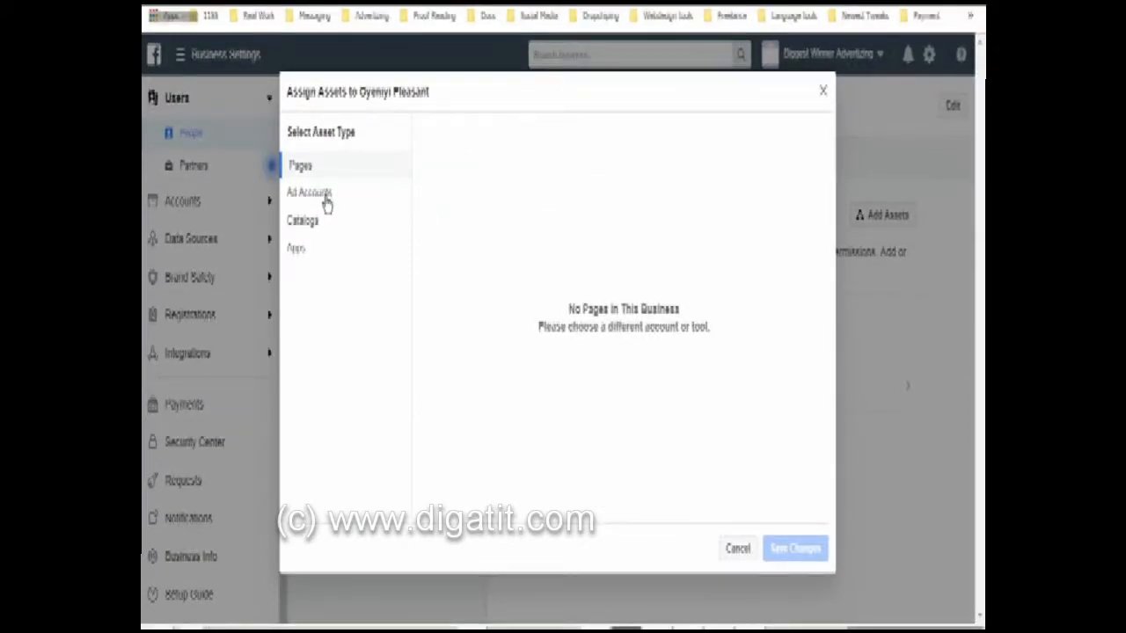
- Examine the ad account permissions assignable to the selected person, including Manage Ad Account, and close the assignment dialog without saving
left_click(325, 198)
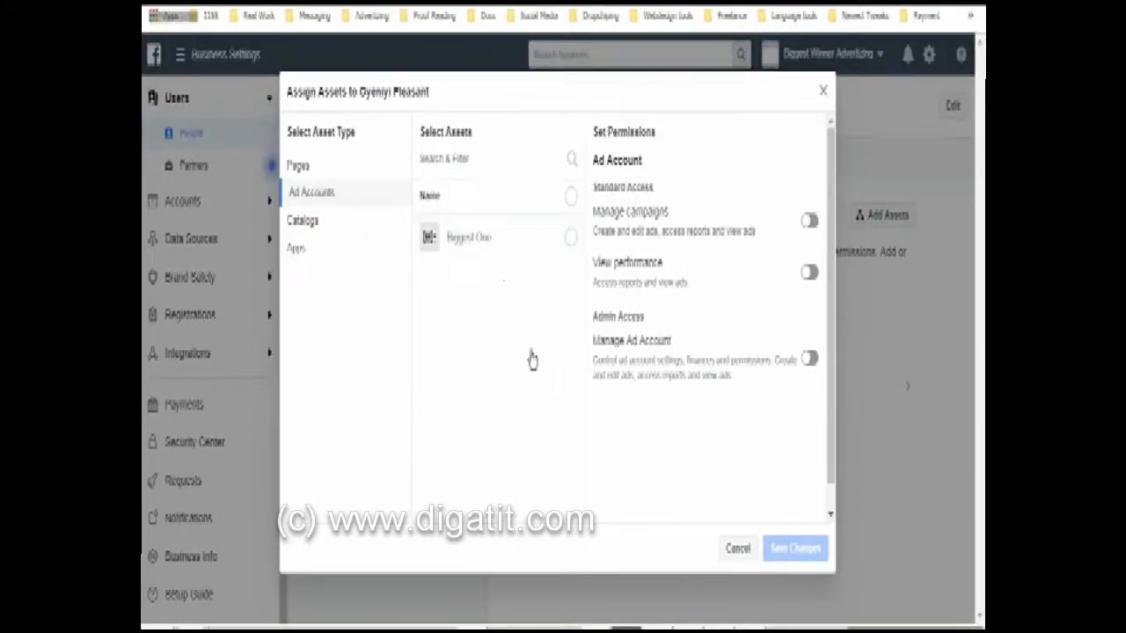
left_click(808, 363)
left_click(809, 362)
left_click(821, 90)
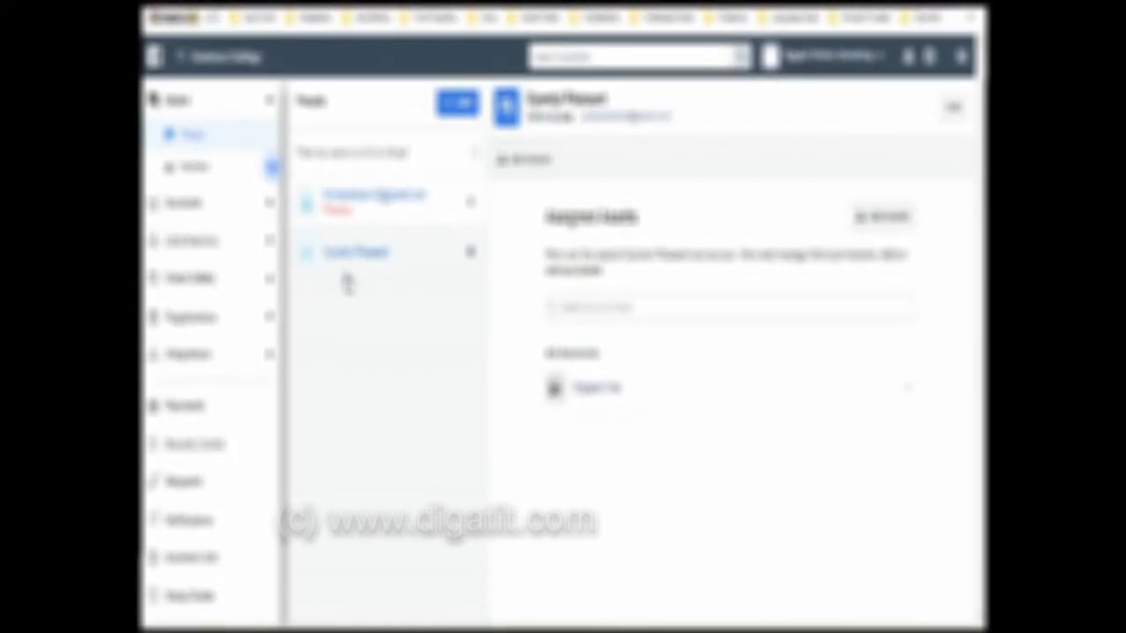
- Review the business's partners and its Pages, including the options for adding or requesting access to a Page
left_click(197, 172)
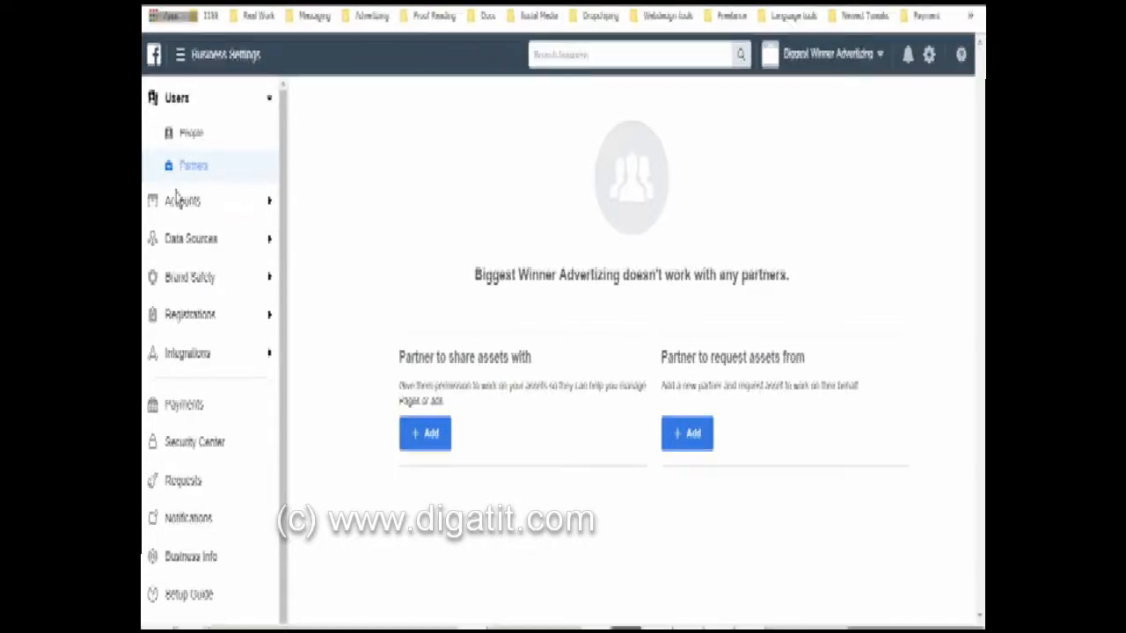
left_click(237, 210)
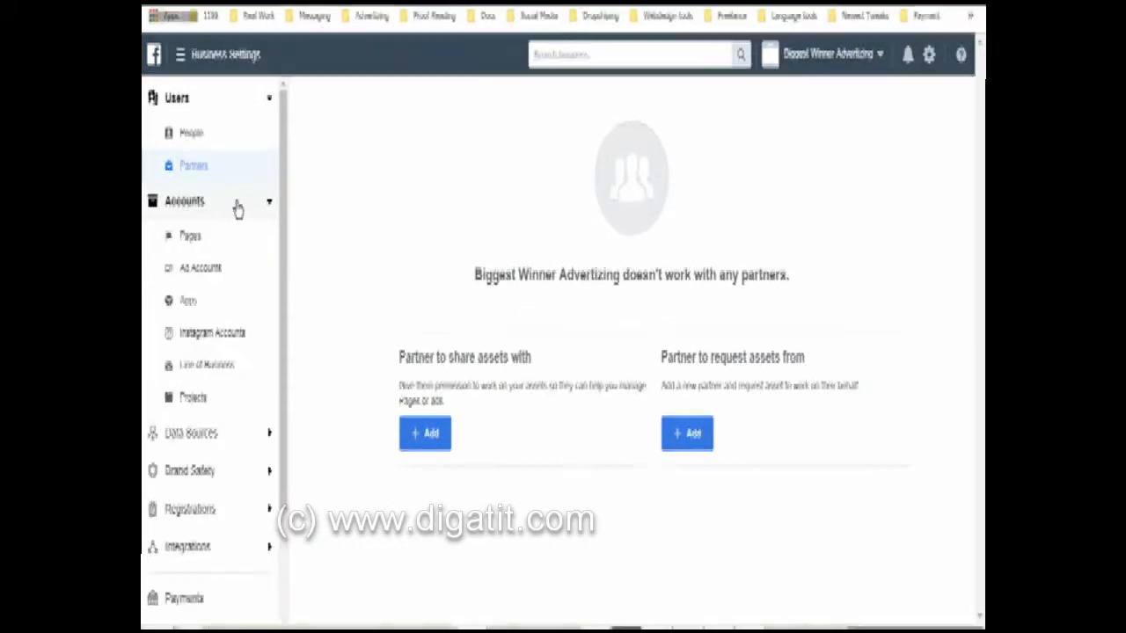
left_click(187, 239)
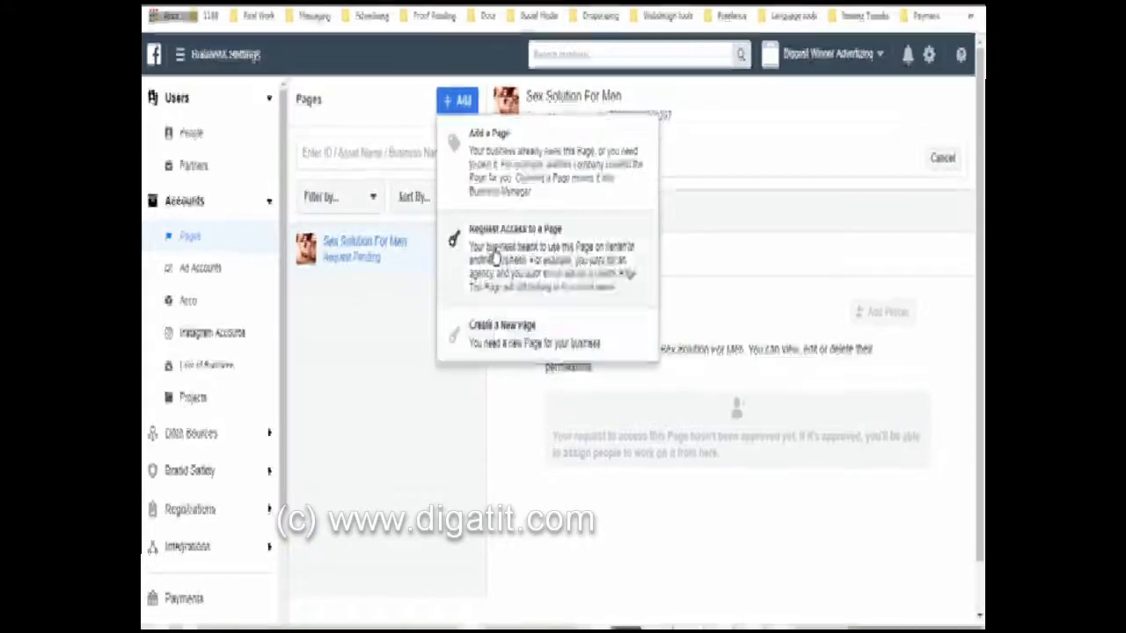
left_click(405, 105)
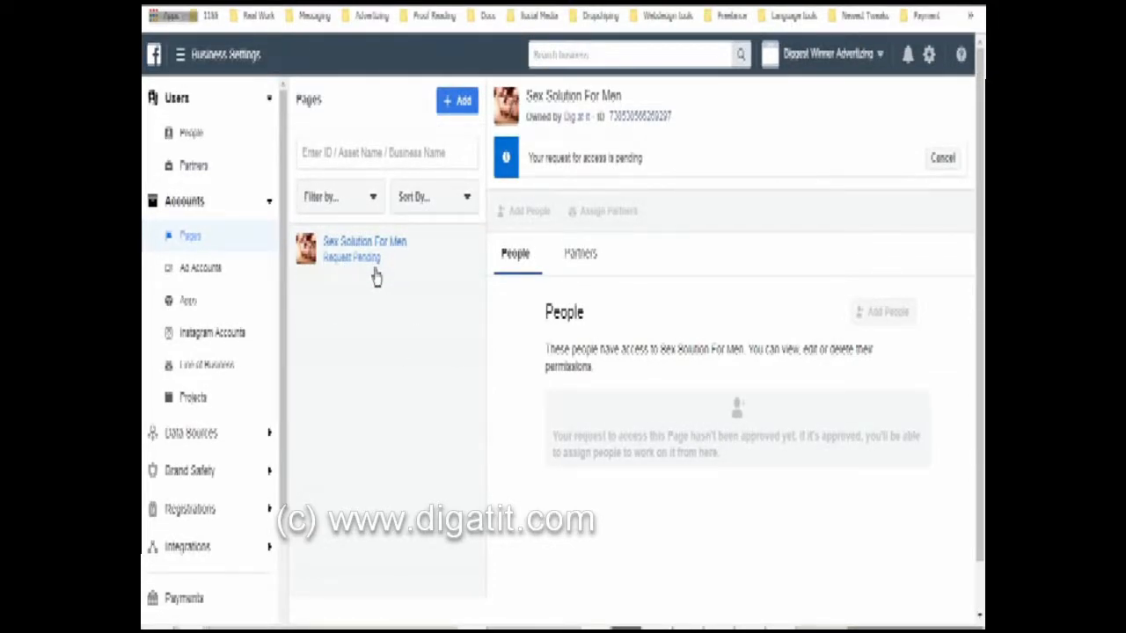
- Inspect the "Biggest One" ad account, the options for adding ad accounts, and the people who have access to it
left_click(245, 269)
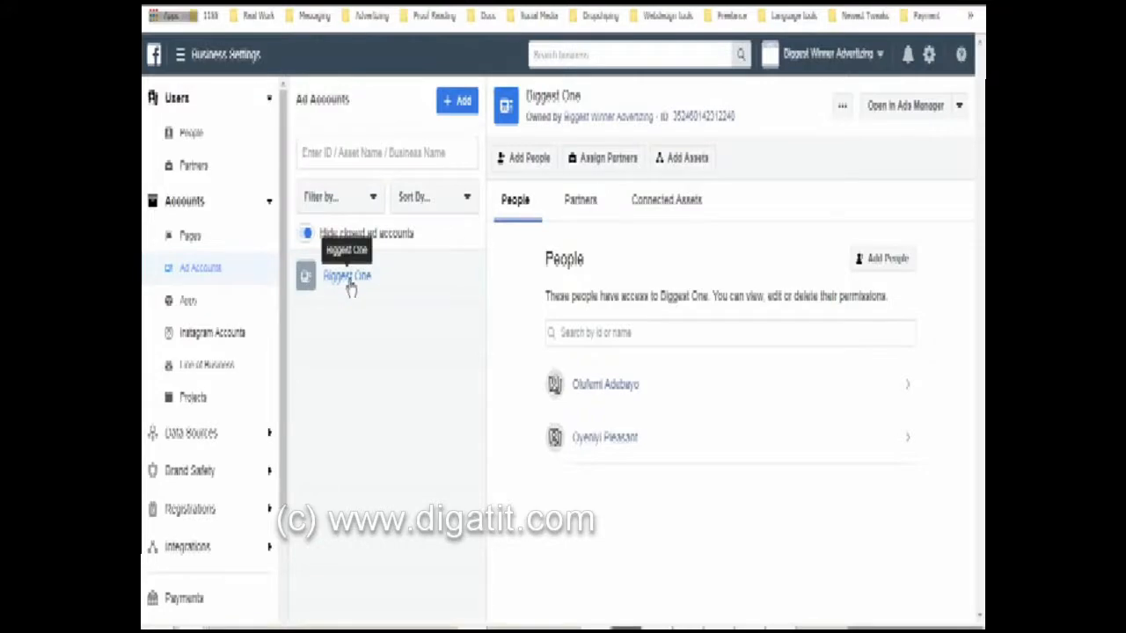
left_click(412, 283)
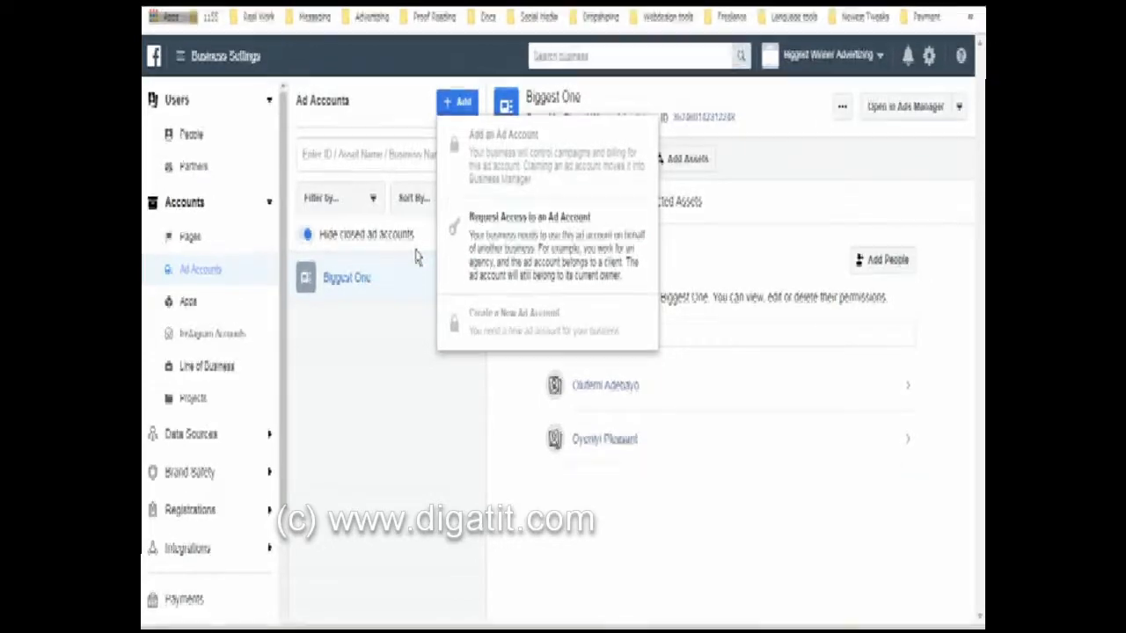
left_click(392, 357)
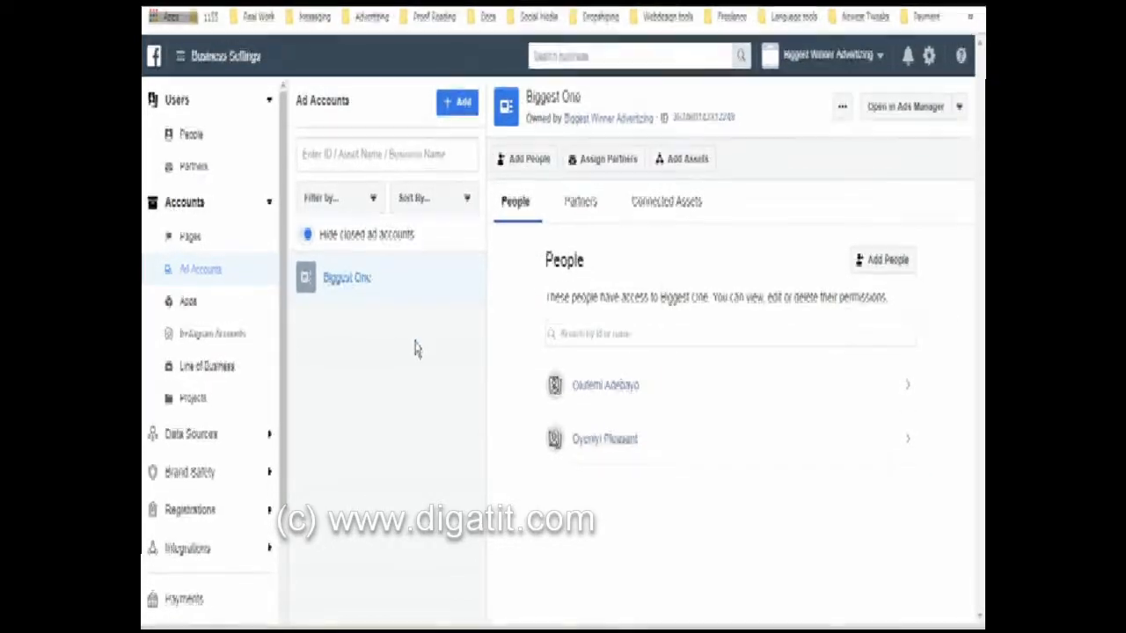
left_click(407, 290)
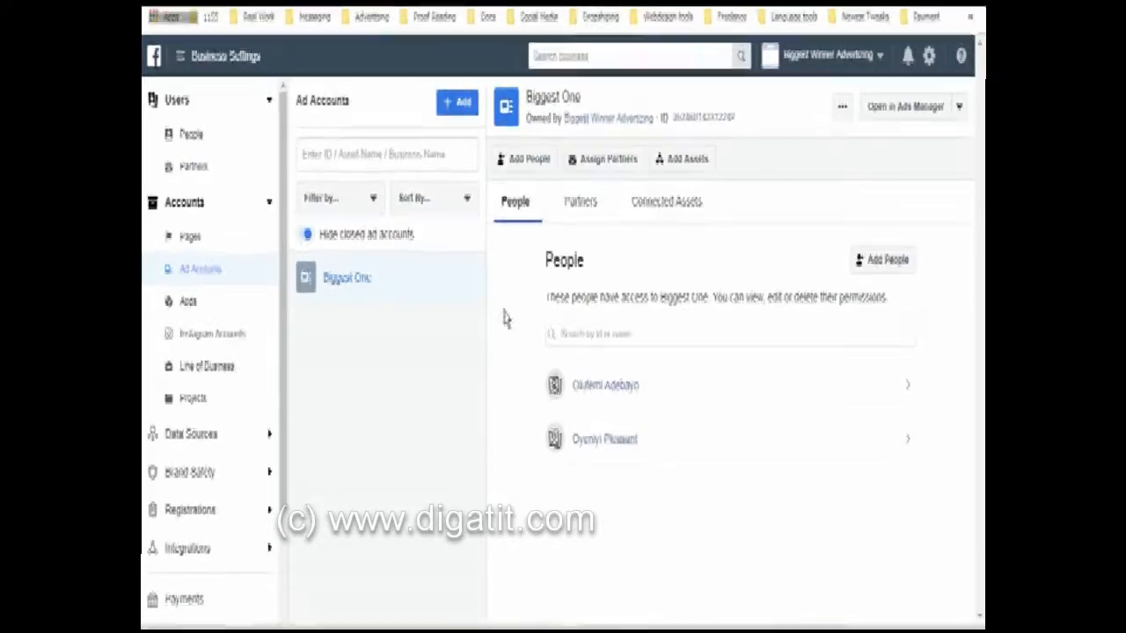
left_click(888, 264)
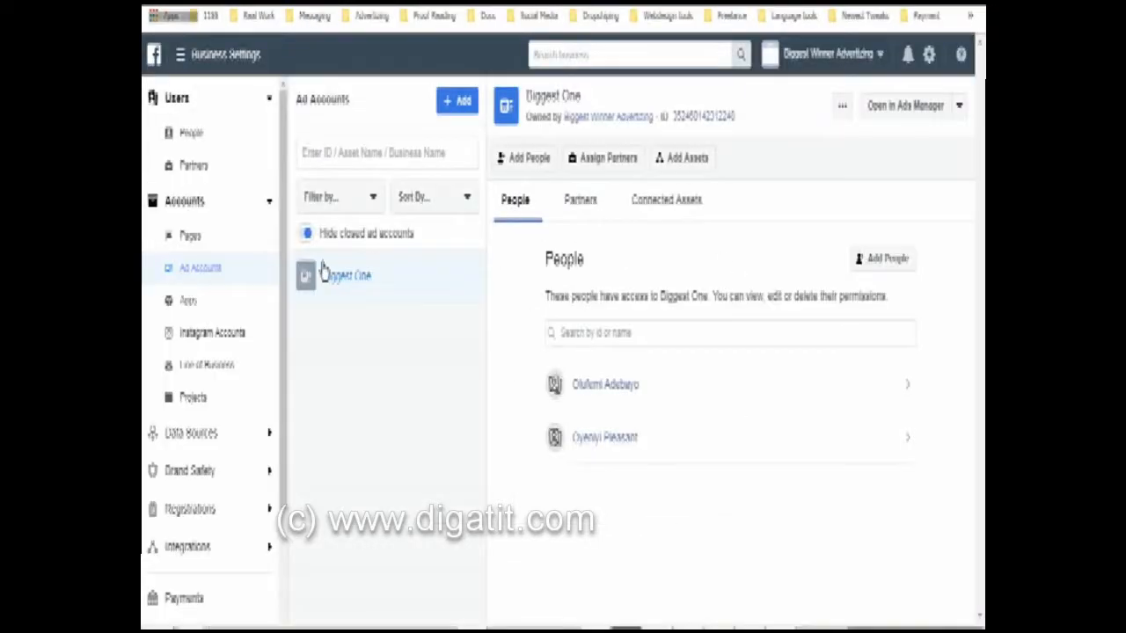
- Check the business's Instagram accounts and its received and sent requests
left_click(216, 338)
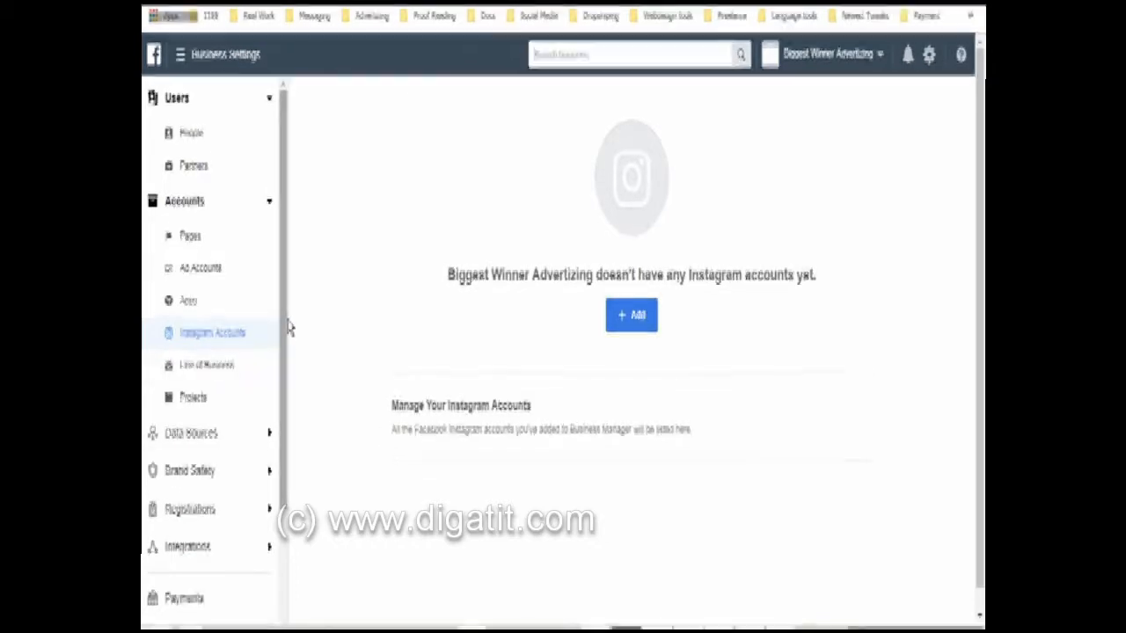
scroll(282, 360, "down", 1)
left_click_drag(280, 362, 279, 467)
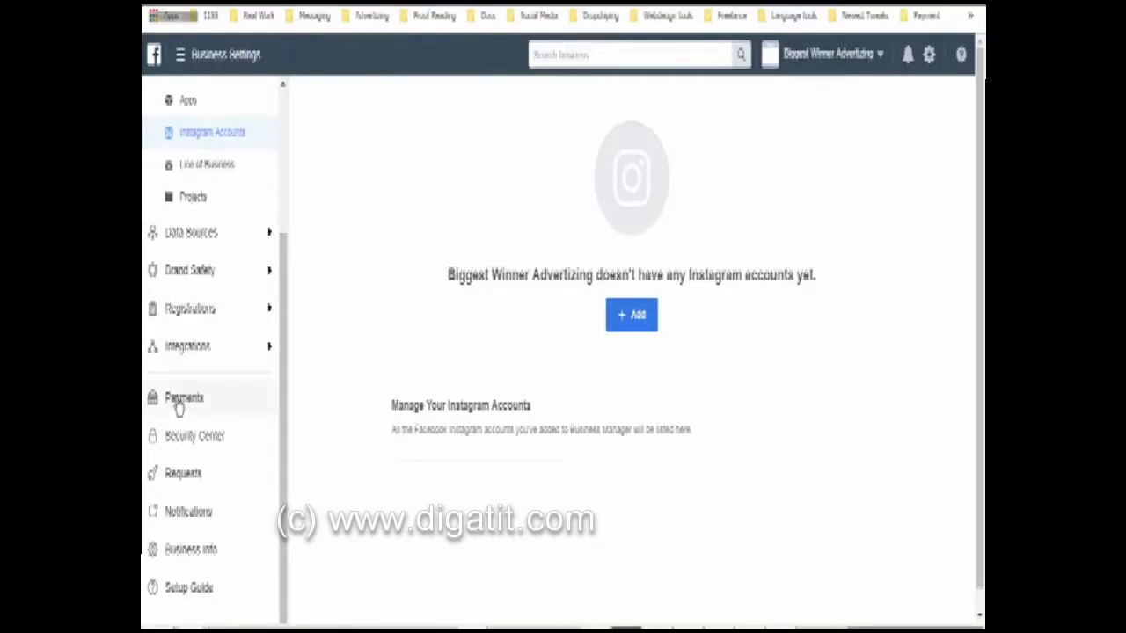
left_click(183, 480)
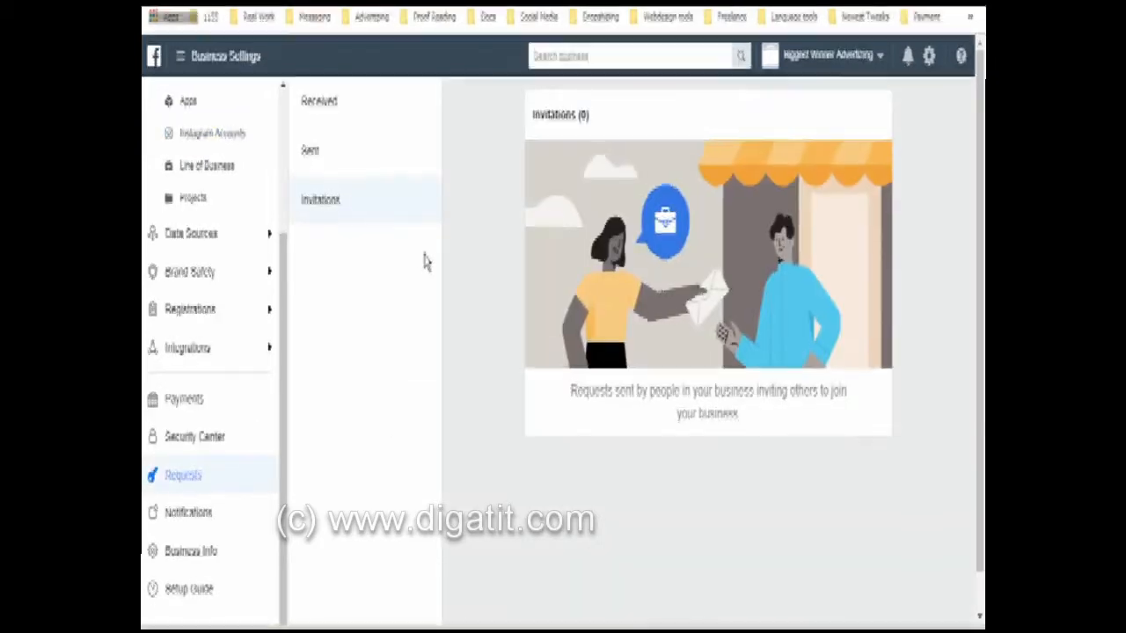
left_click(341, 106)
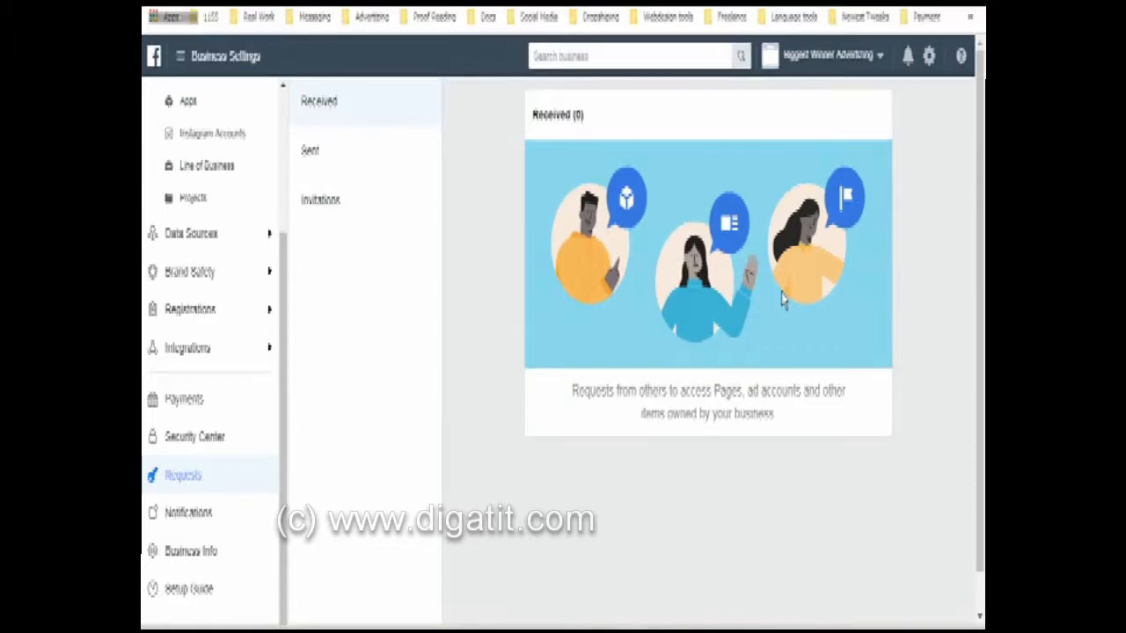
left_click(324, 149)
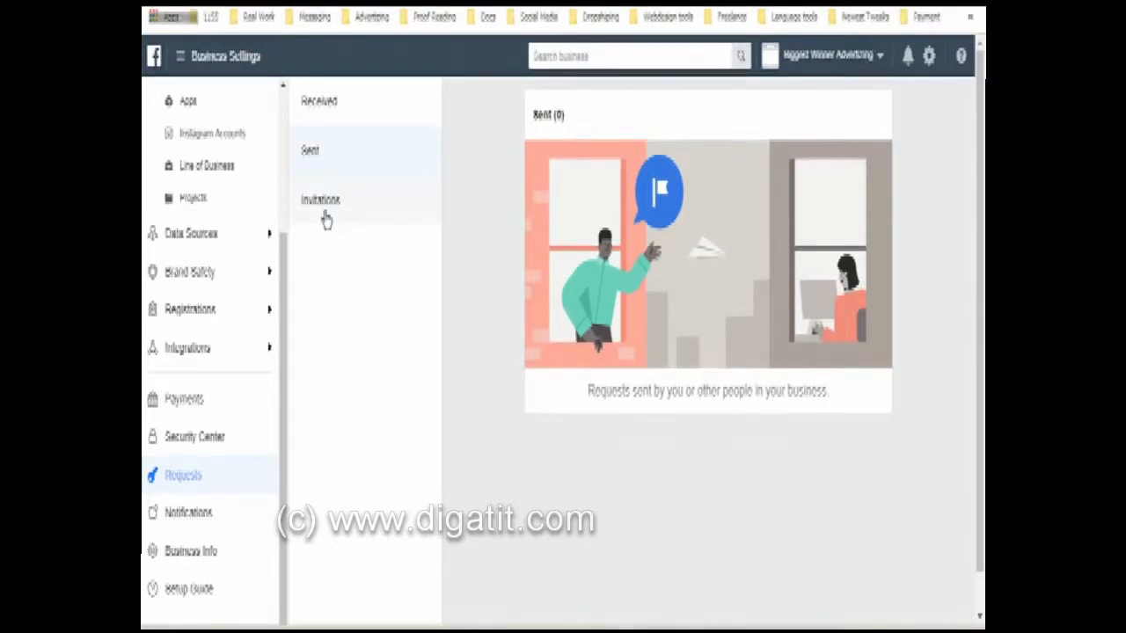
- View the form for adding a payment method to the business and cancel it without entering card details
left_click(211, 400)
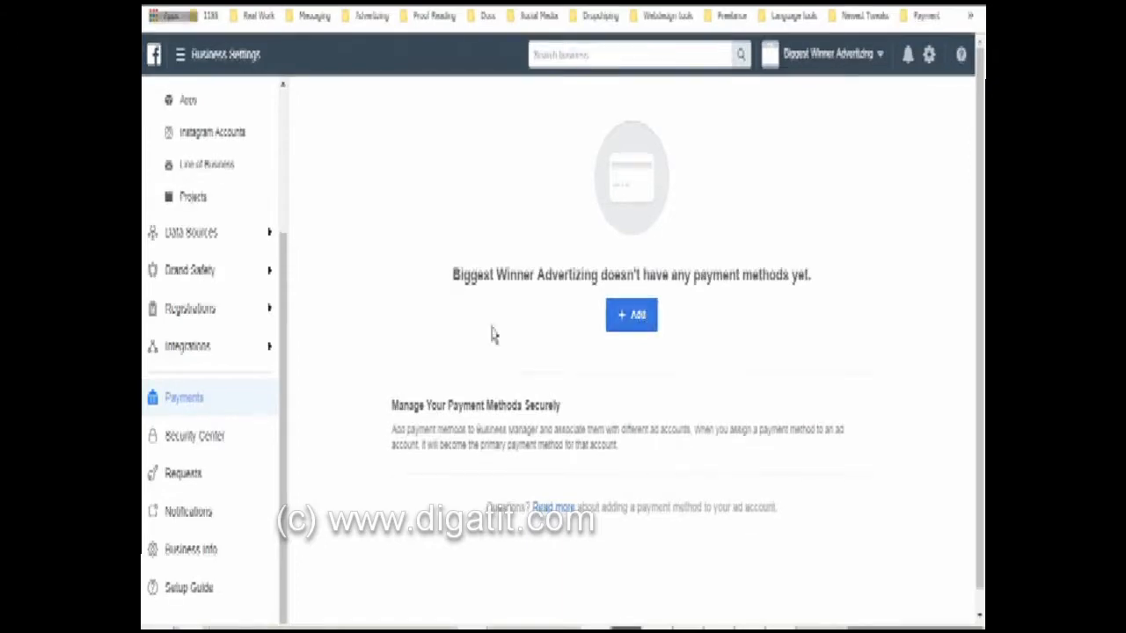
left_click(631, 318)
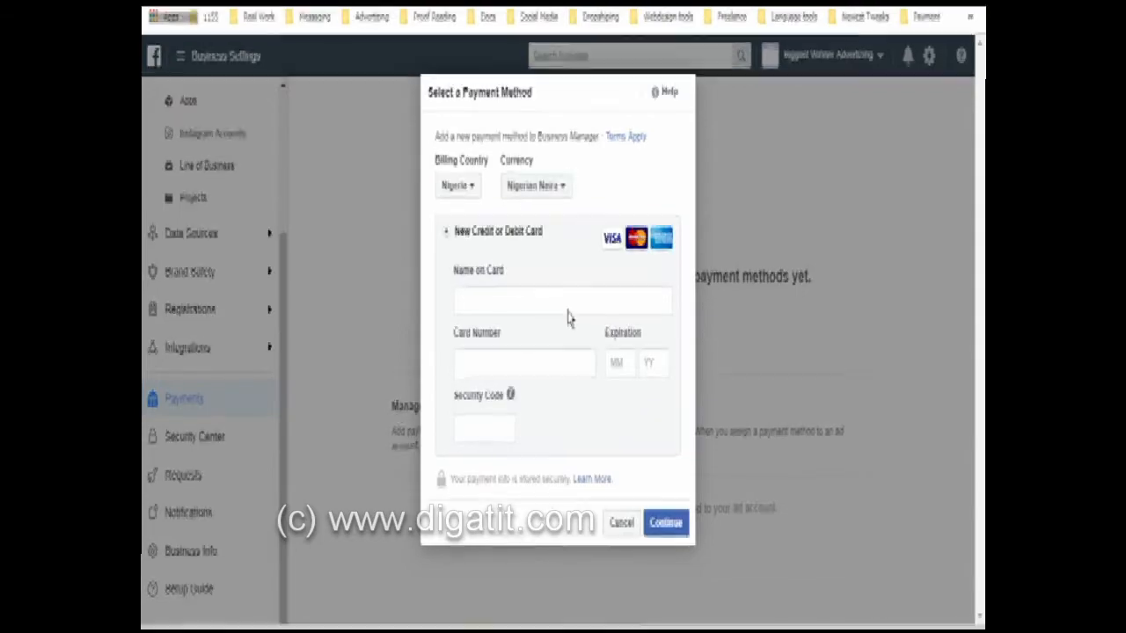
left_click(619, 527)
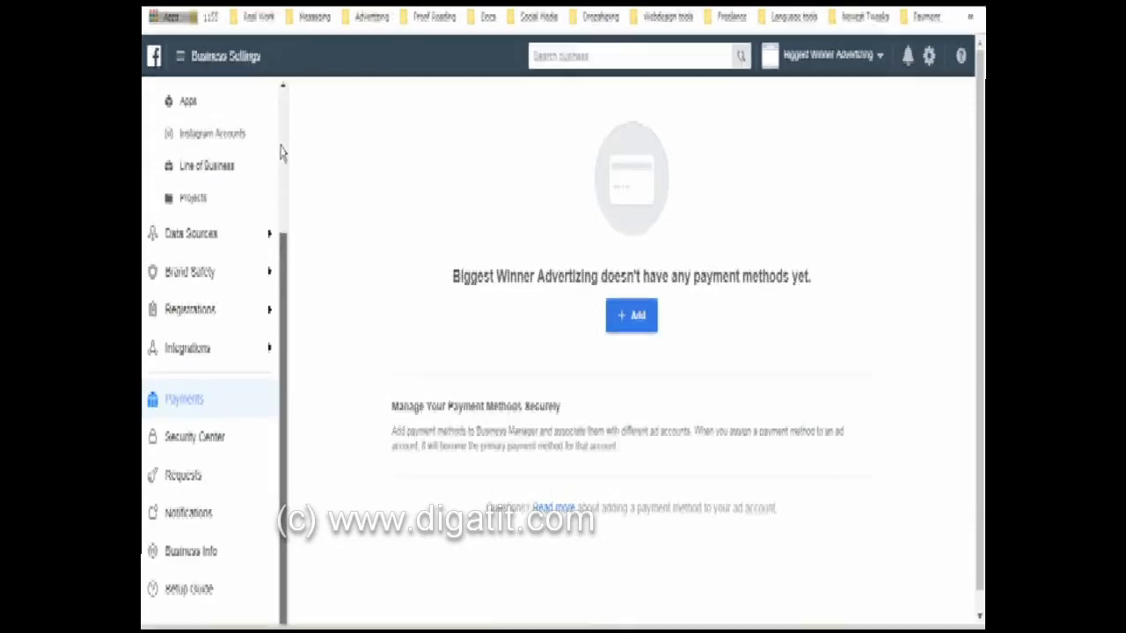
scroll(281, 157, "up", 3)
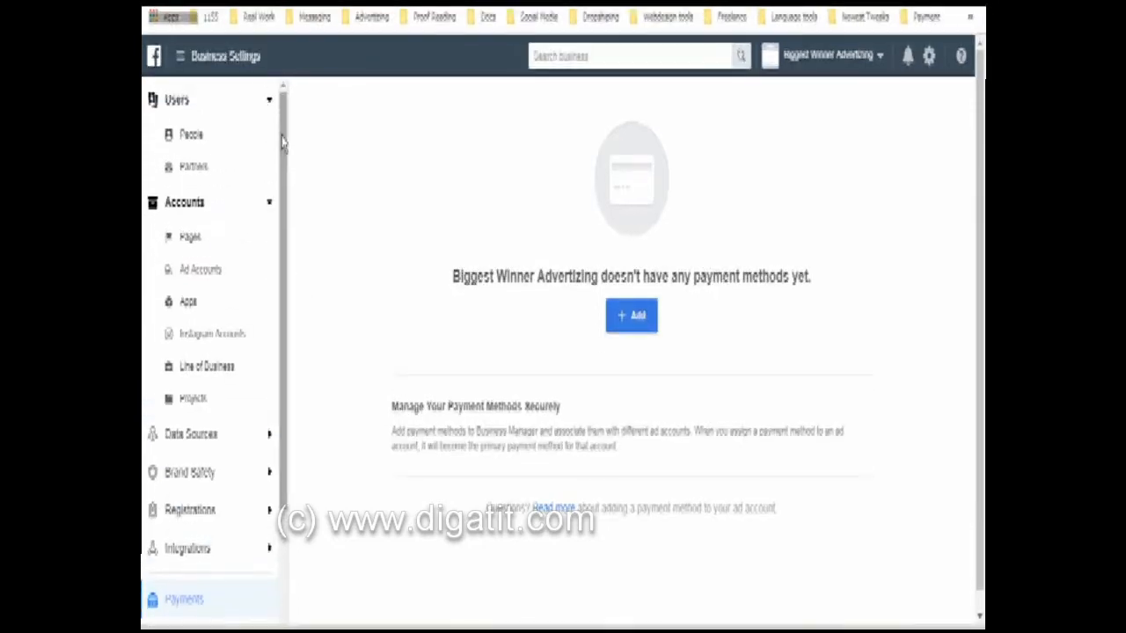